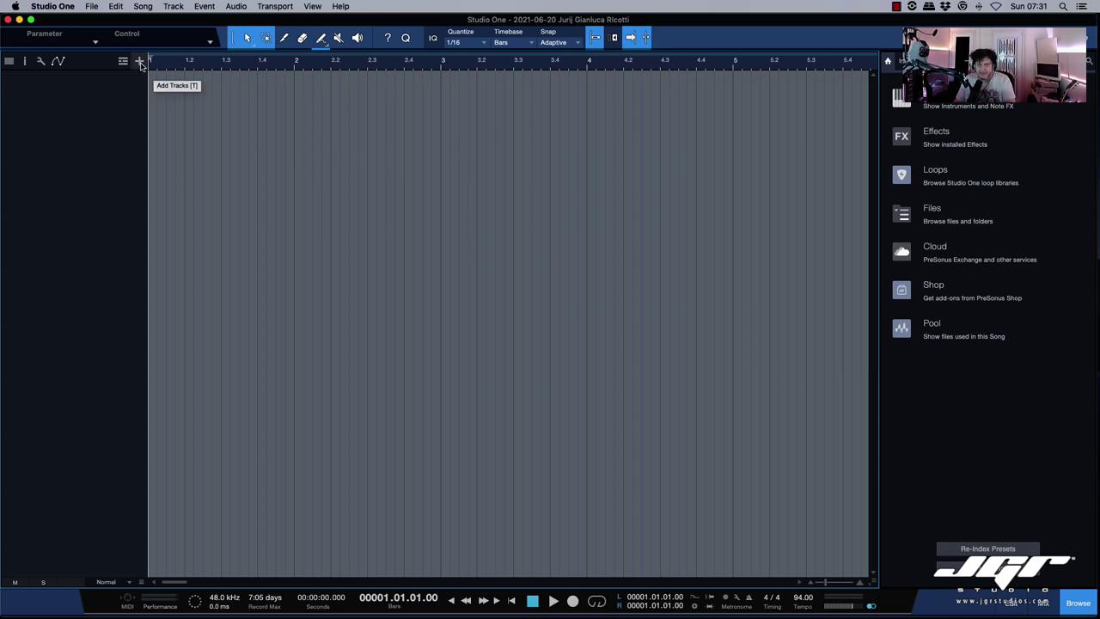
Add a new audio track and show the mixing console with a taller inserts area.
left_click(139, 62)
key("Return")
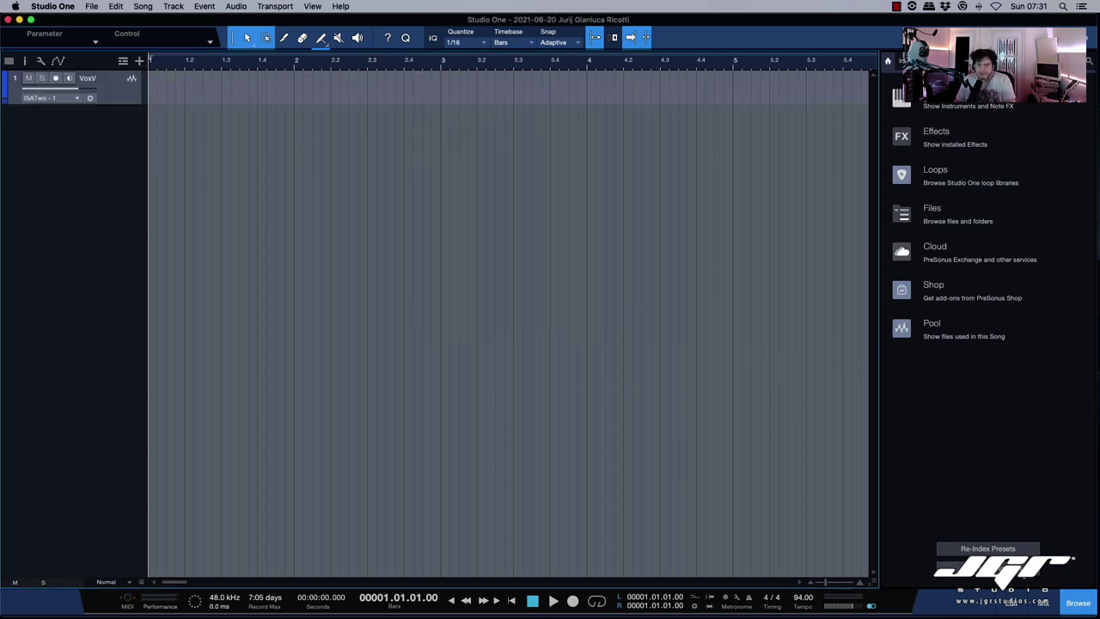
left_click(1043, 605)
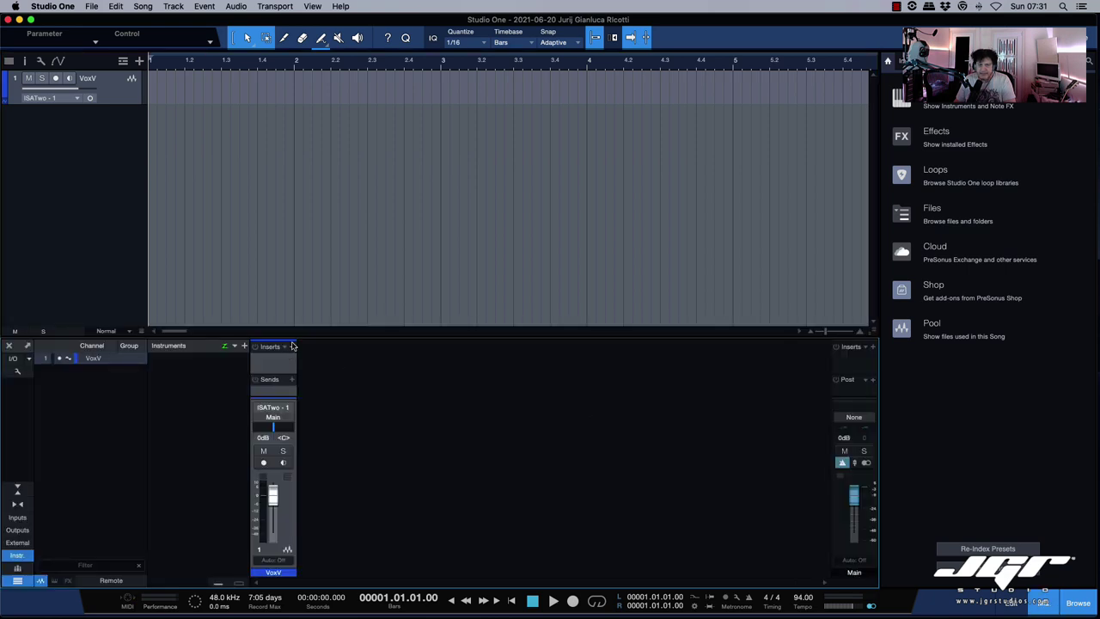
left_click_drag(309, 339, 315, 303)
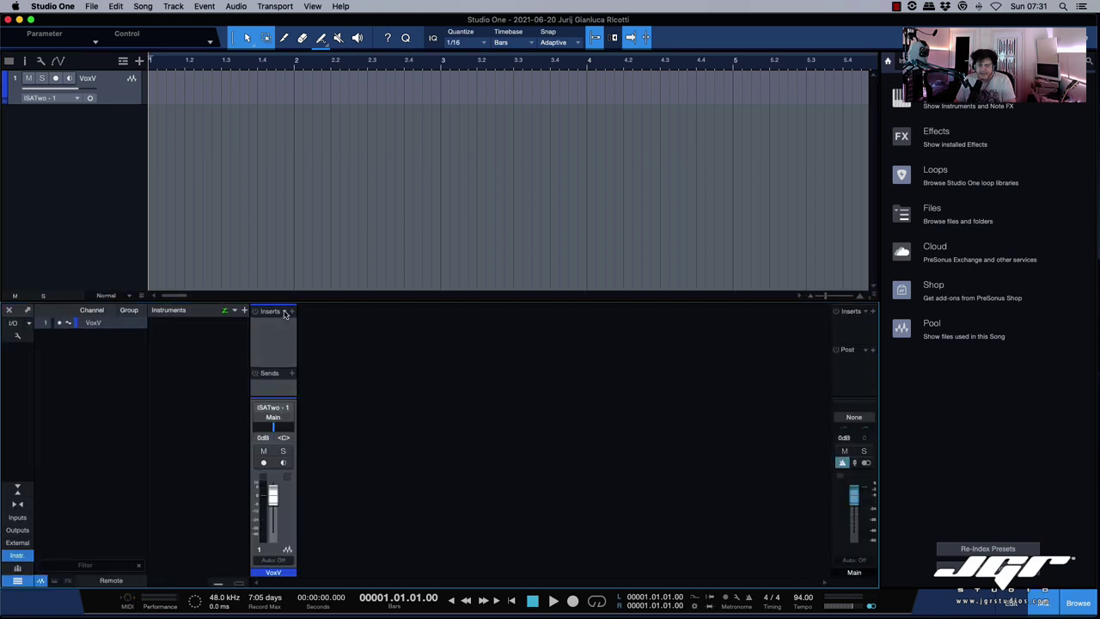
Insert the PreSonus Fat Channel on the VoxV channel and expand its window to show all processing sections together.
left_click(285, 313)
left_click(285, 313)
left_click(292, 312)
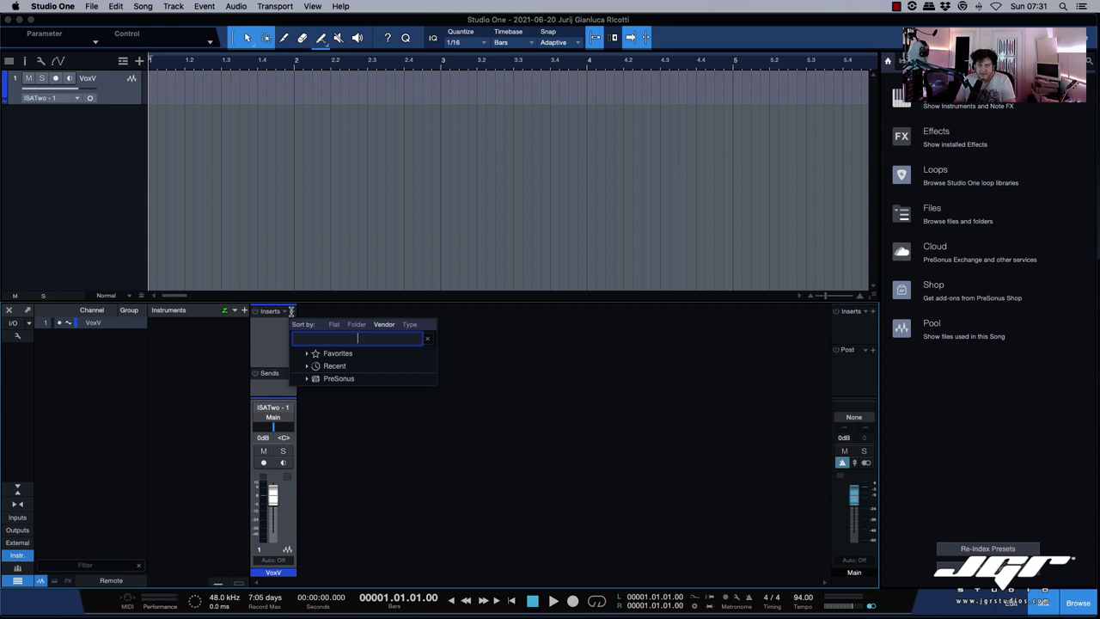
left_click(344, 378)
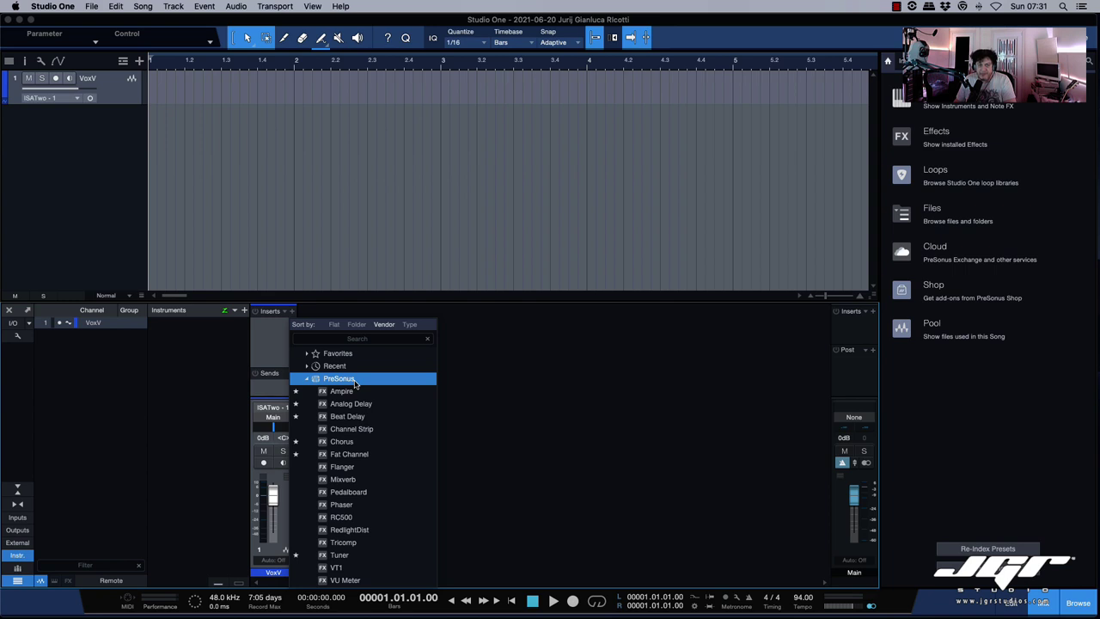
left_click(391, 454)
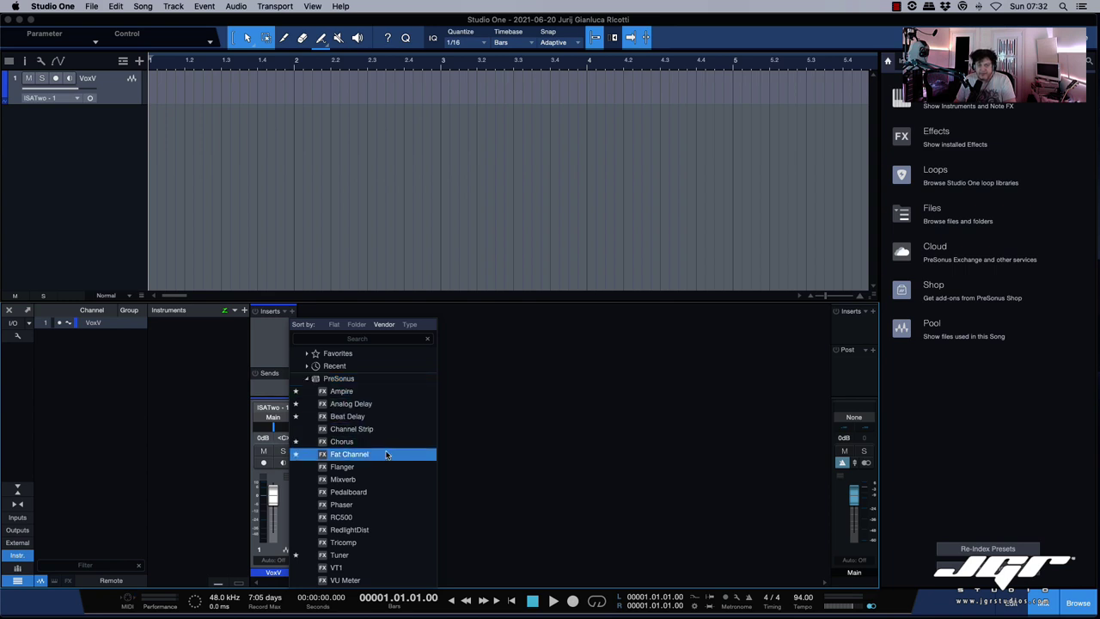
double_click(391, 455)
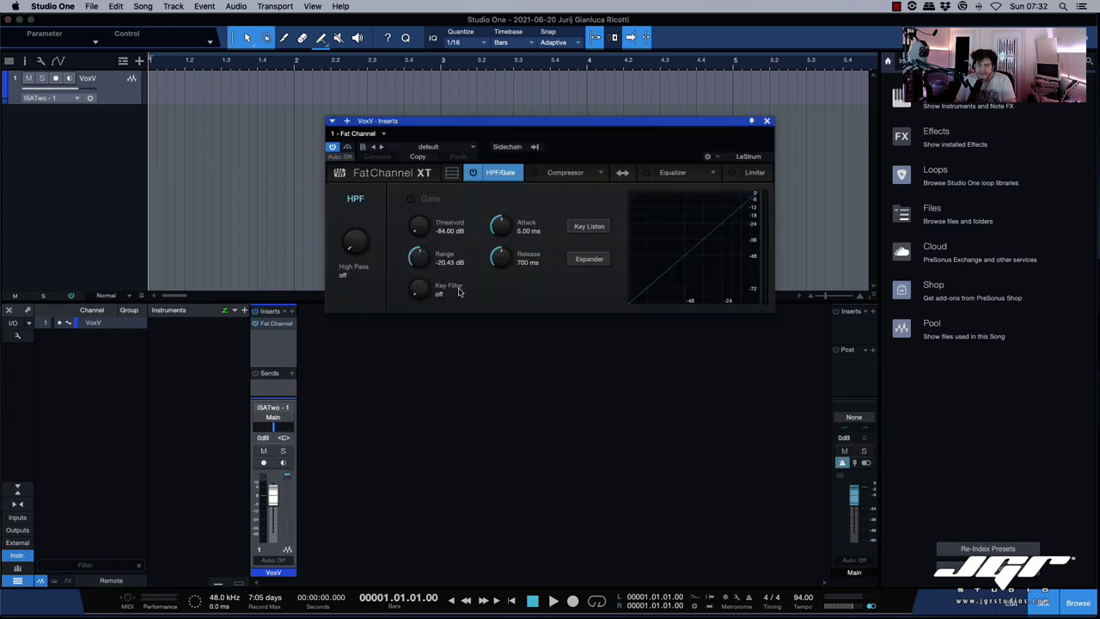
left_click(451, 172)
left_click_drag(516, 121, 547, 52)
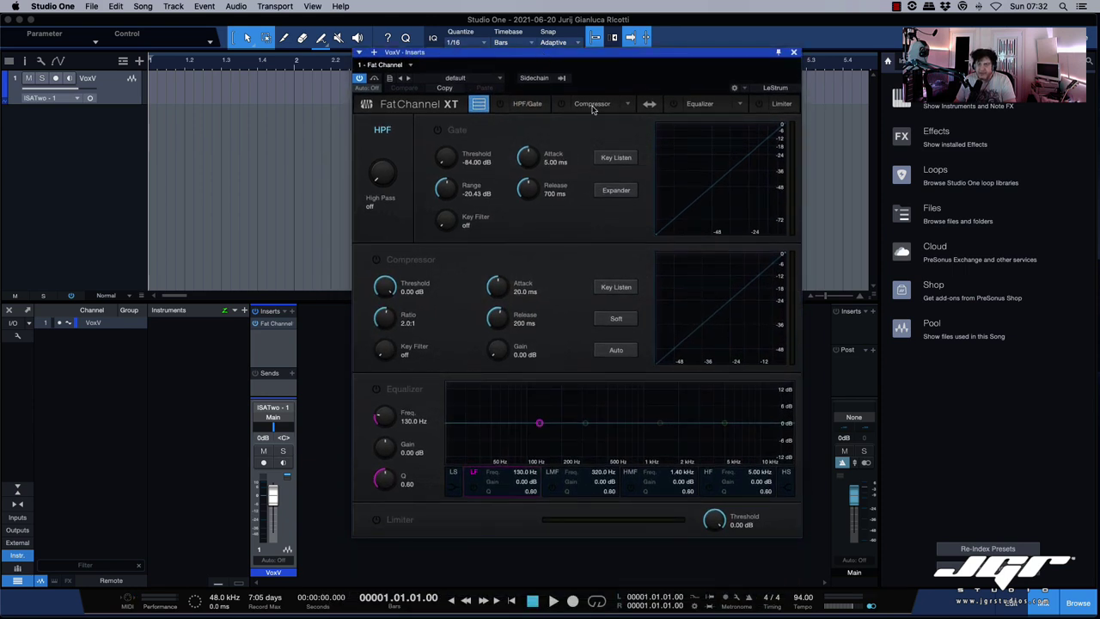
Try the Comp 160, FET, Standard and Brit Comp models in the Fat Channel's compressor section.
left_click(627, 104)
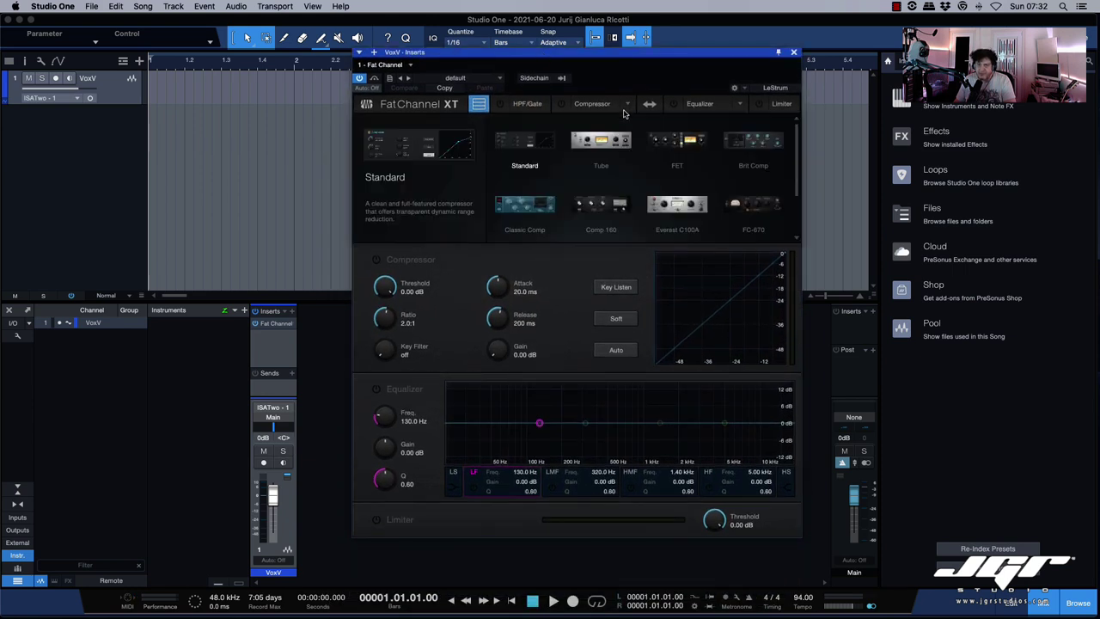
left_click(597, 207)
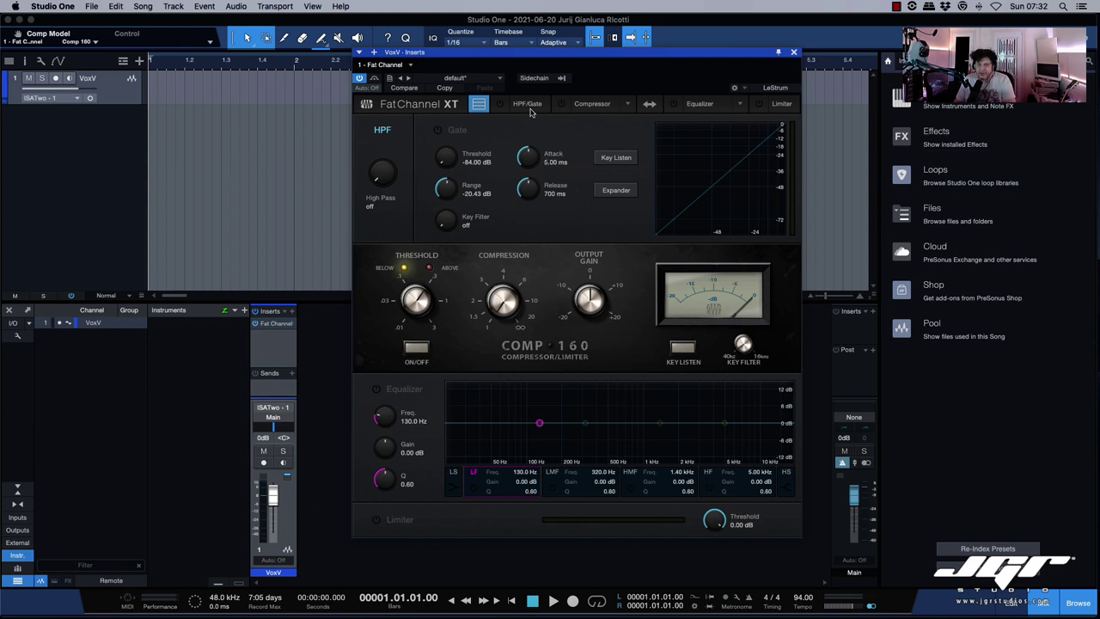
mouse_move(382, 176)
left_mouse_down()
mouse_move(390, 137)
mouse_move(385, 176)
left_mouse_up()
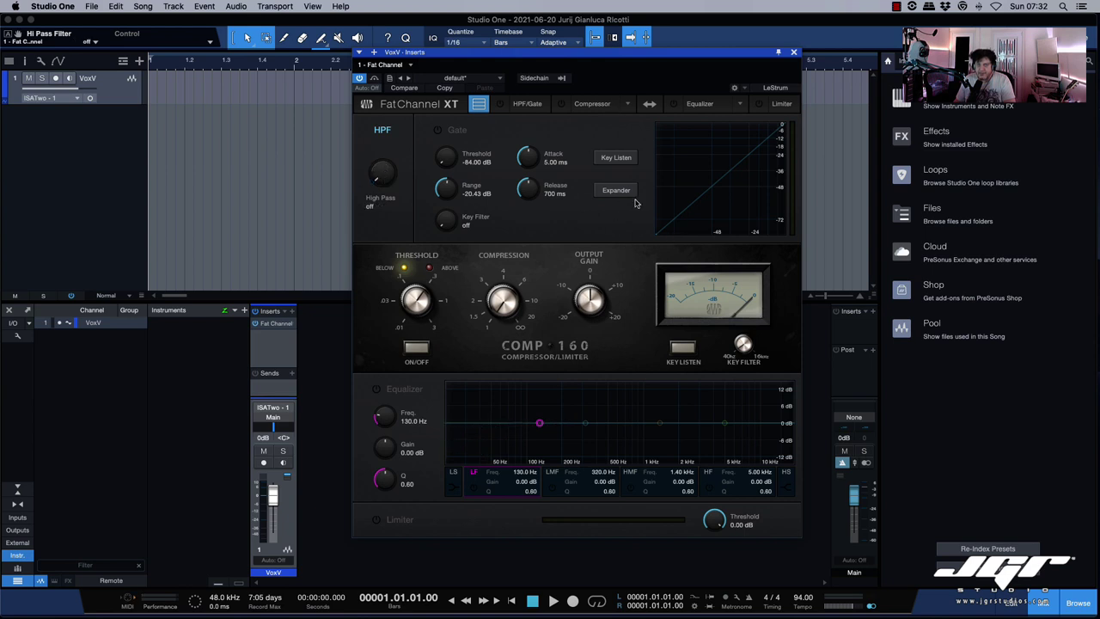
left_click(626, 105)
left_click(678, 145)
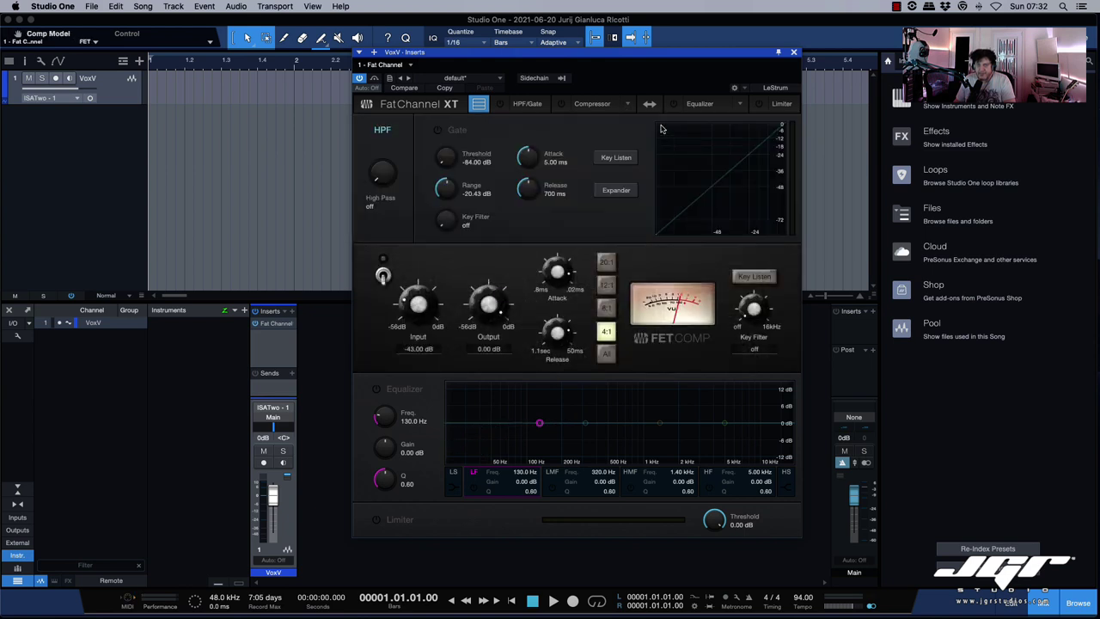
left_click(628, 106)
left_click(601, 138)
left_click(627, 105)
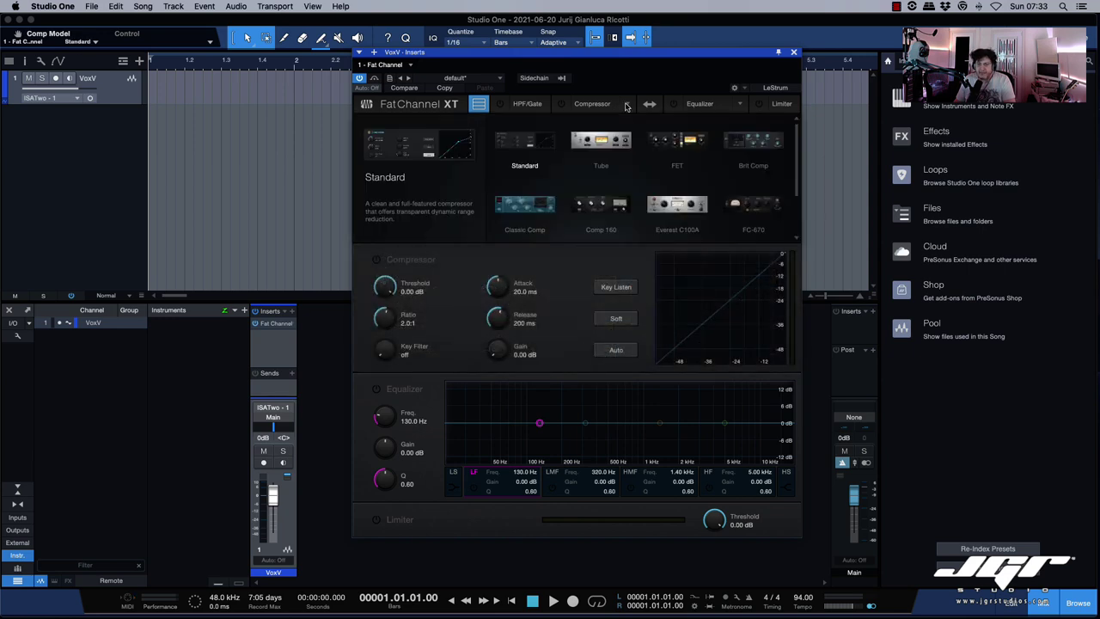
left_click(755, 144)
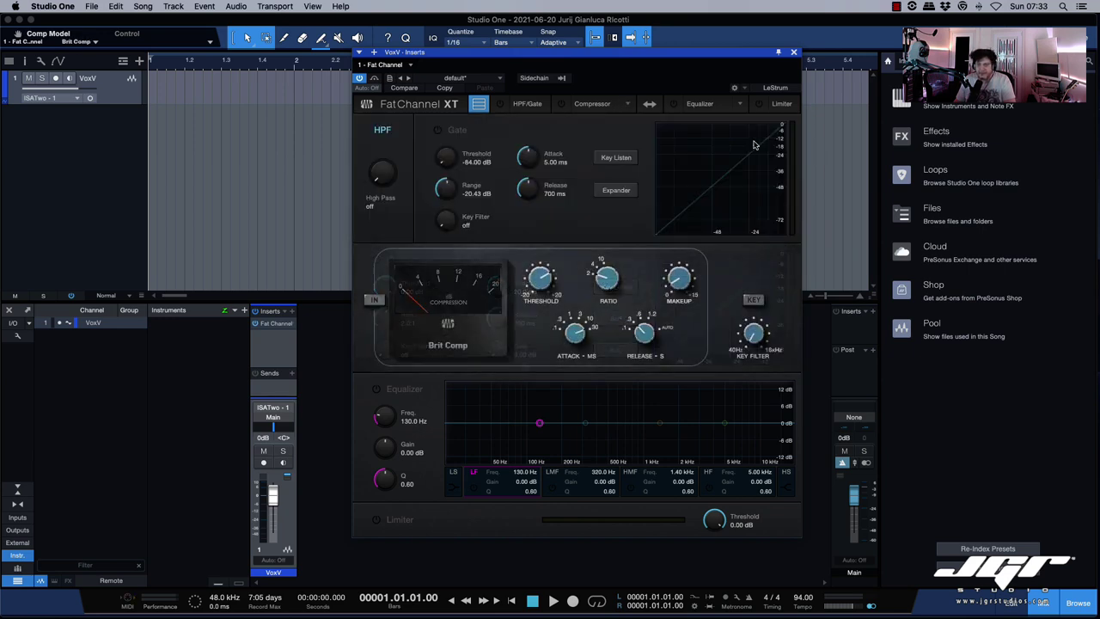
Set the Fat Channel's compressor model to The Tube CB.
left_click(626, 104)
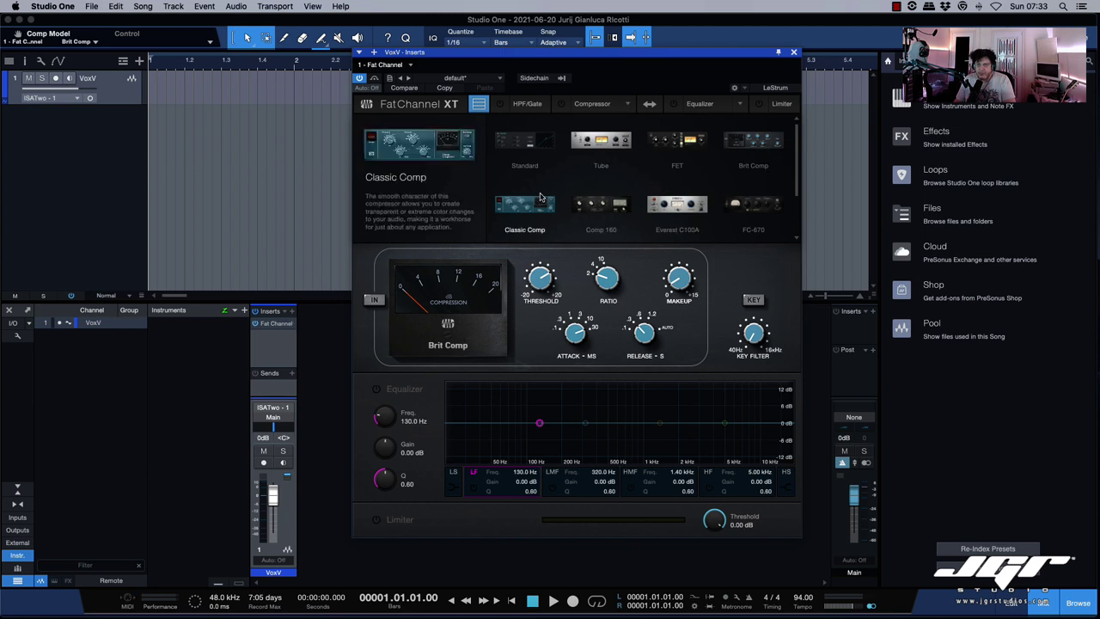
scroll(677, 180, "down", 1)
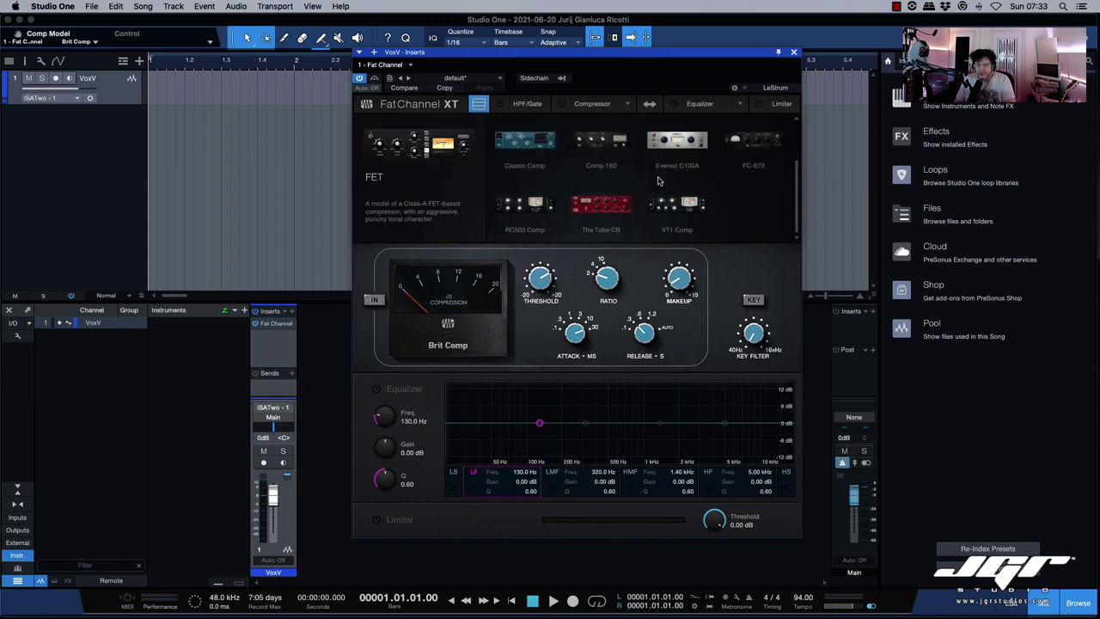
left_click(602, 206)
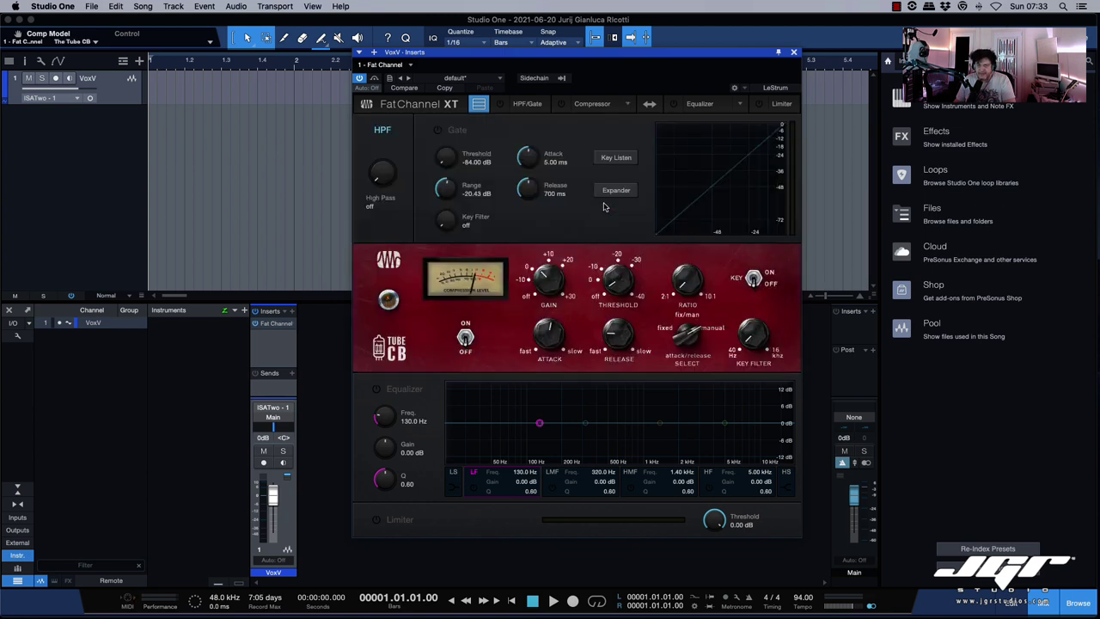
Try the Passive, The Tube EQ and Solar 69 models in the Fat Channel's equalizer section.
left_click(740, 104)
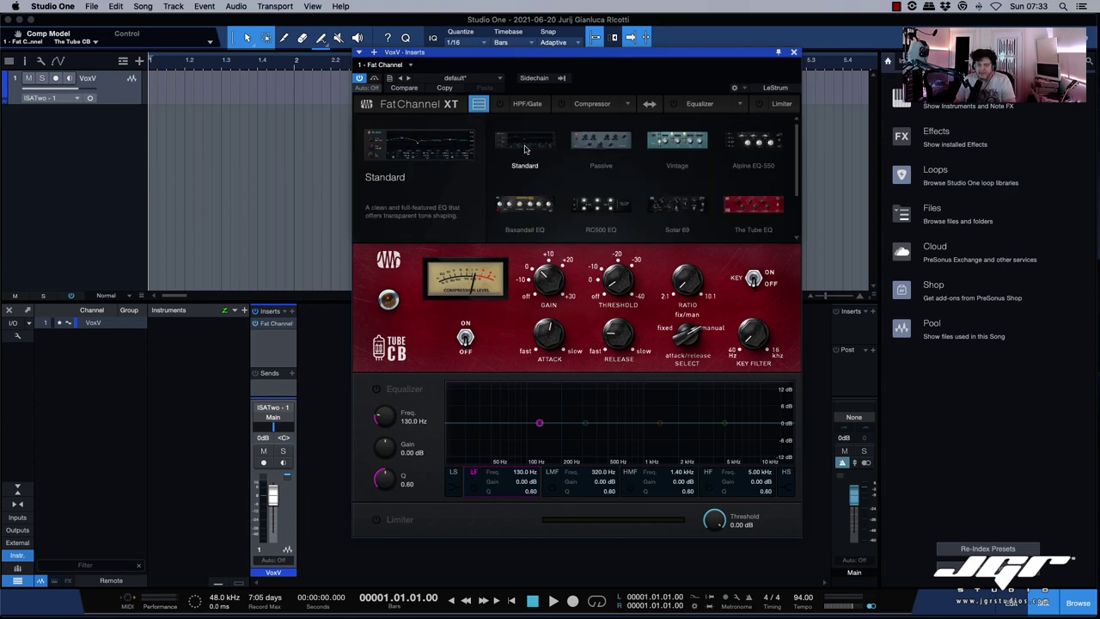
left_click(601, 146)
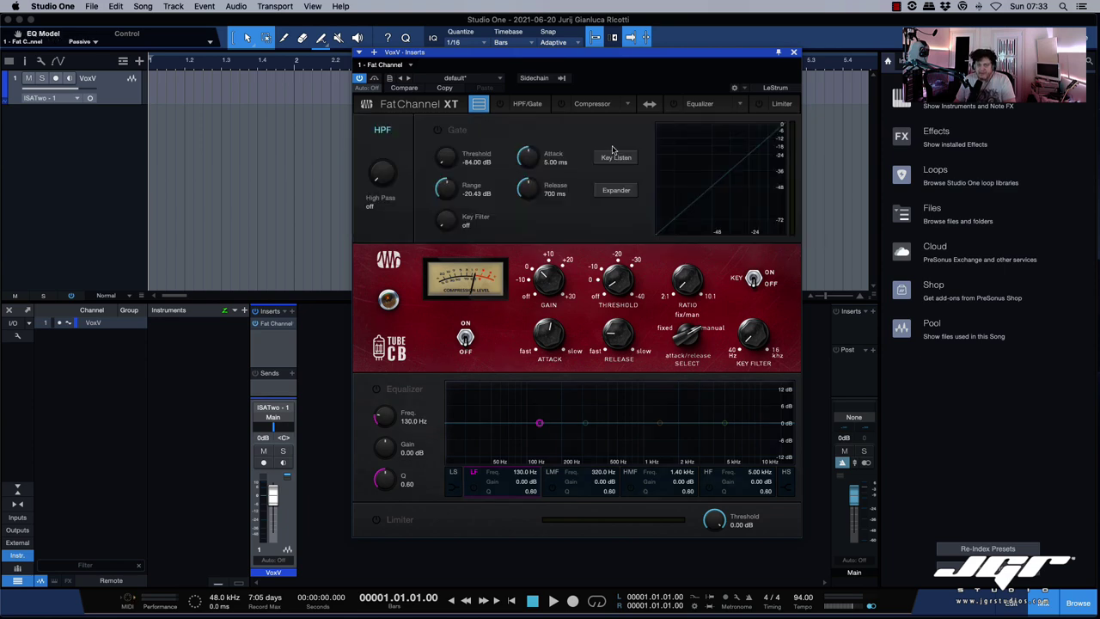
left_click(741, 104)
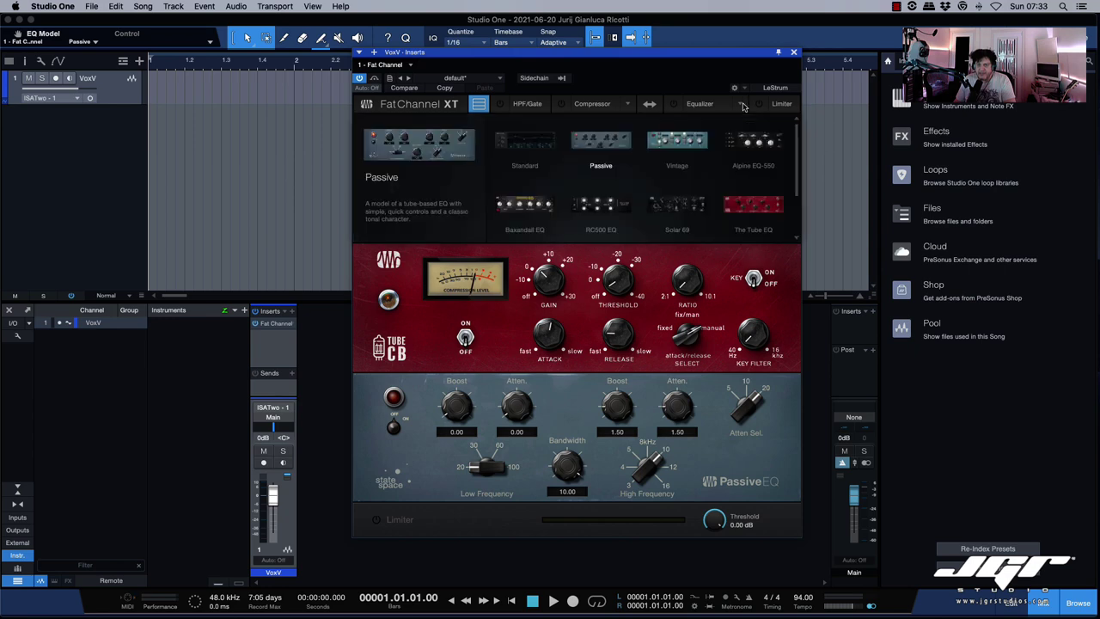
left_click(753, 206)
left_click(744, 105)
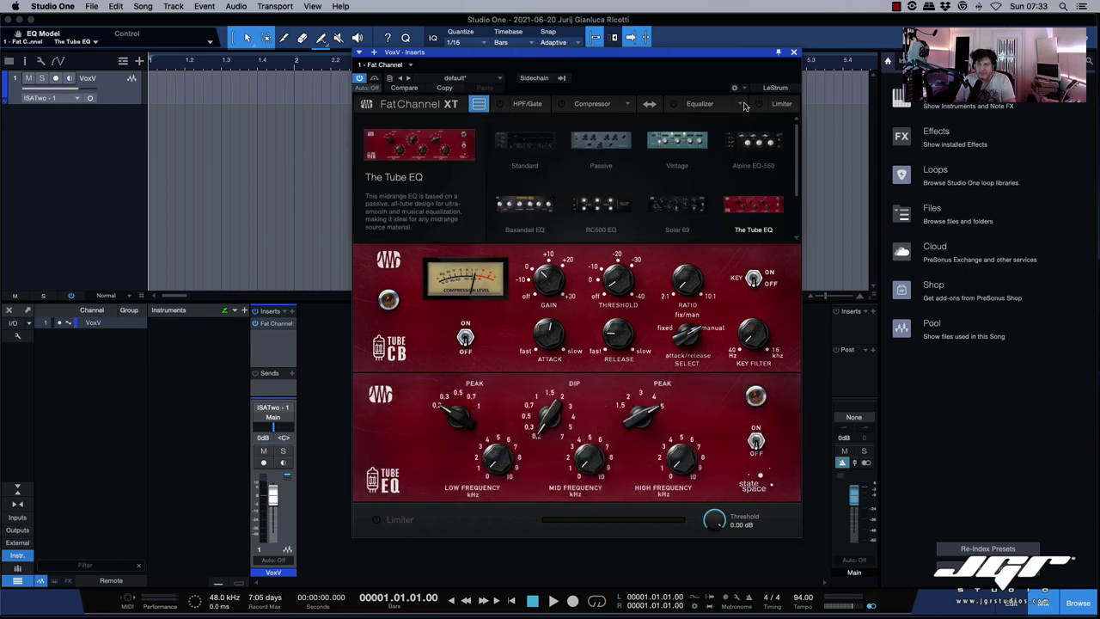
left_click(681, 206)
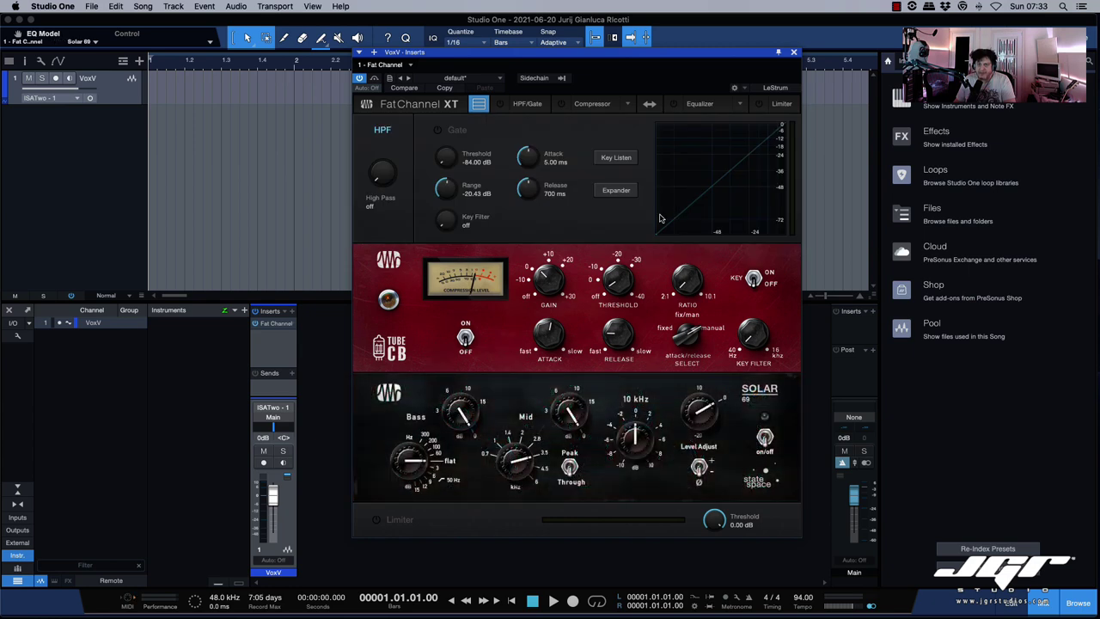
Set the Fat Channel's equalizer model to RC500 EQ.
left_click(743, 105)
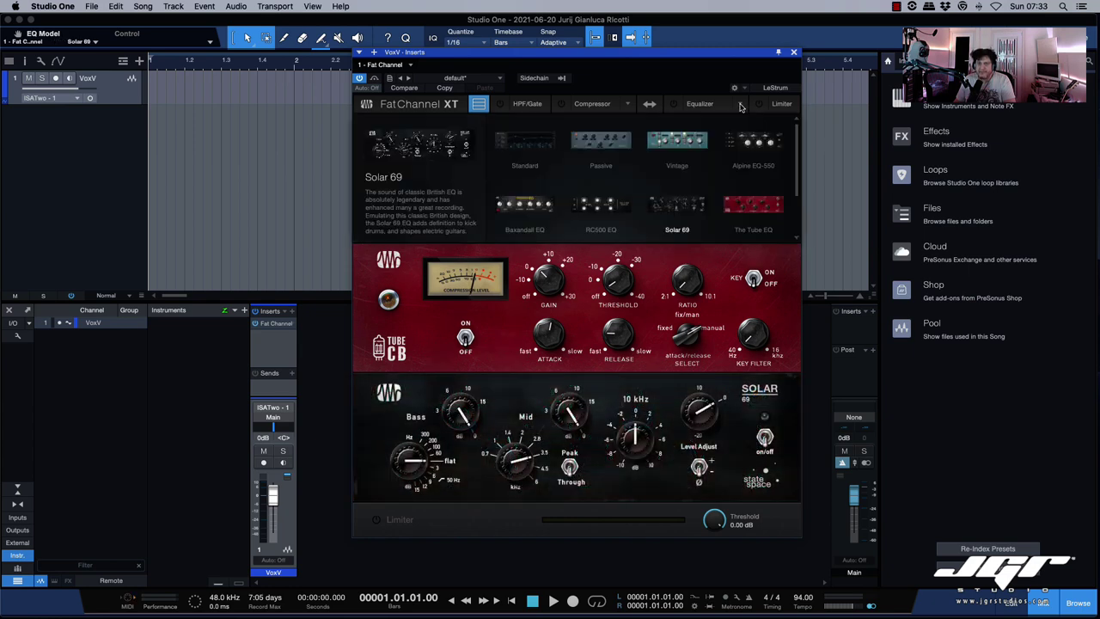
left_click(580, 210)
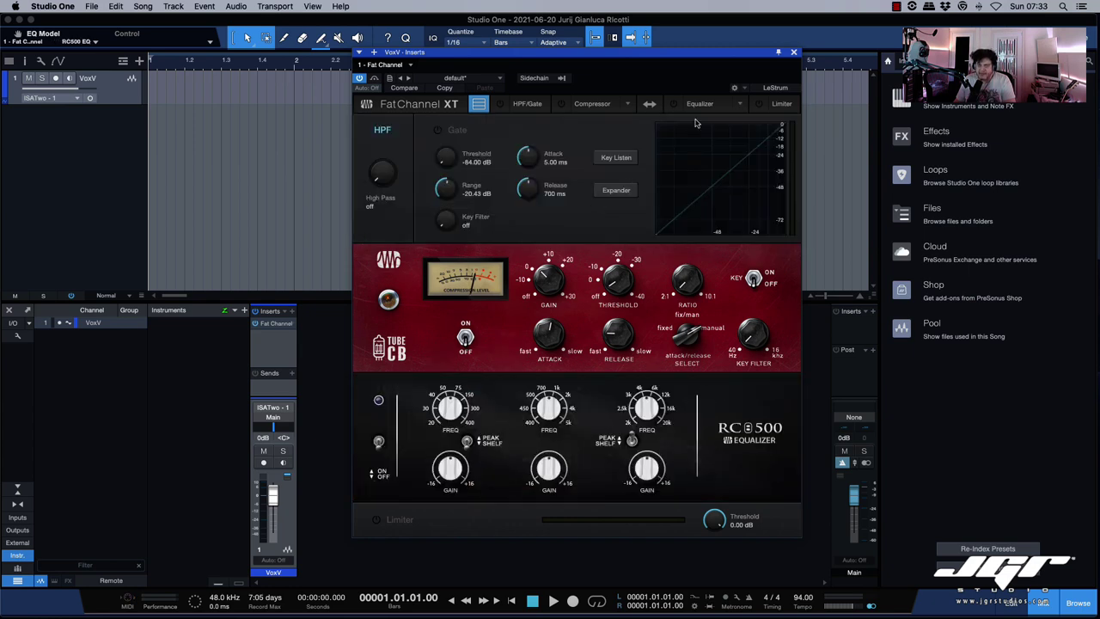
left_click(740, 105)
left_click(741, 105)
Turn on the Fat Channel's limiter, equalizer, compressor and gate sections.
left_click(759, 104)
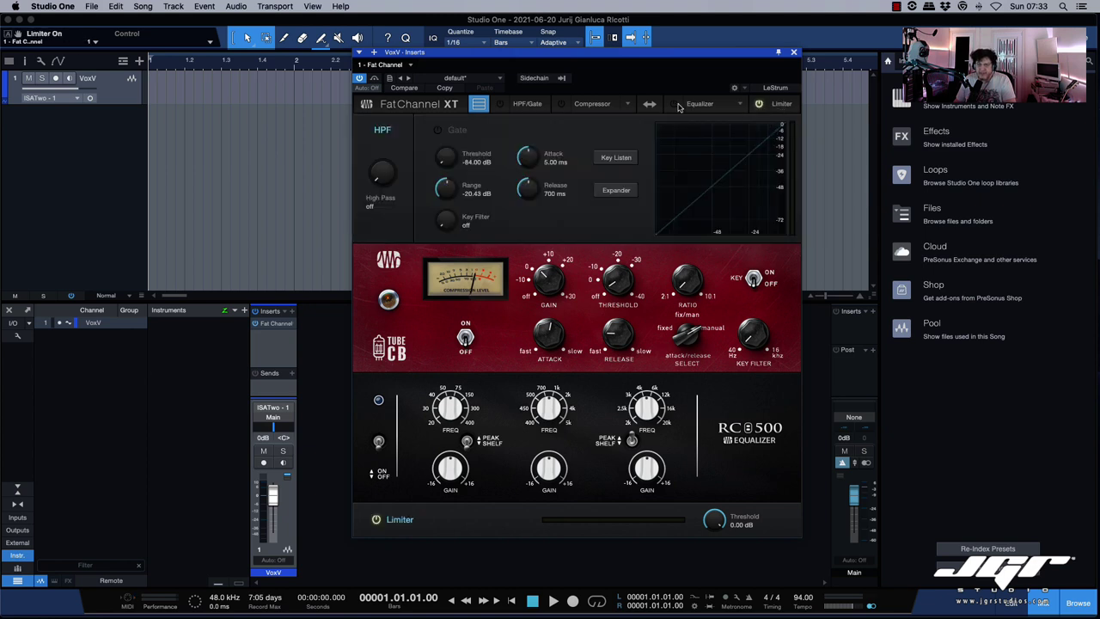
left_click(674, 103)
left_click(560, 104)
left_click(500, 104)
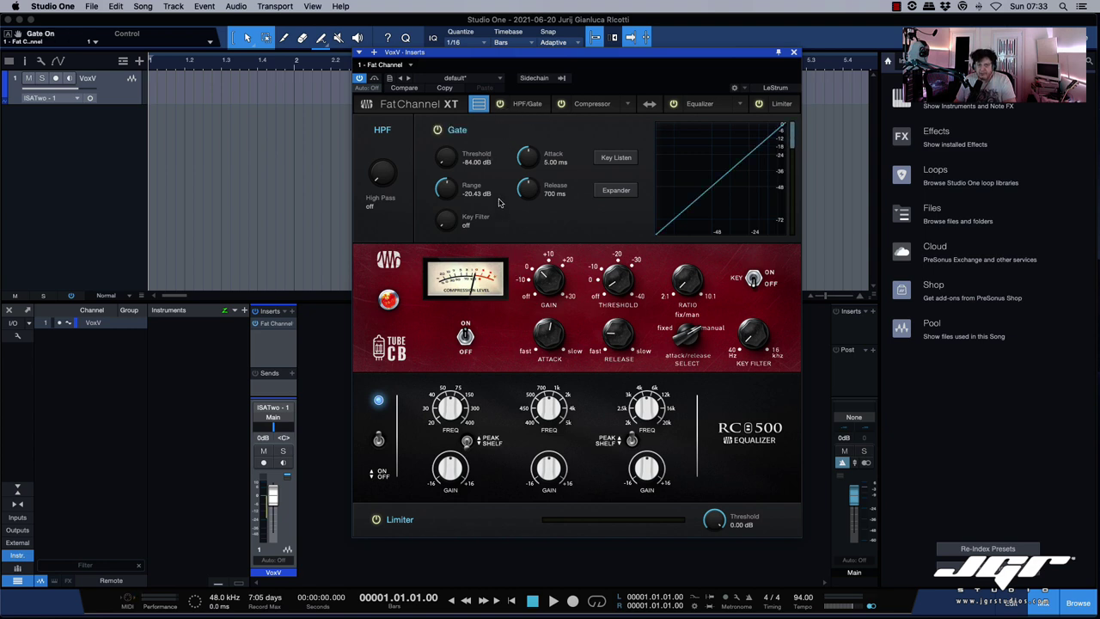
View the Fat Channel's compressor, equalizer and HPF/Gate sections one at a time, and return to the combined view.
left_click(479, 104)
left_click(592, 104)
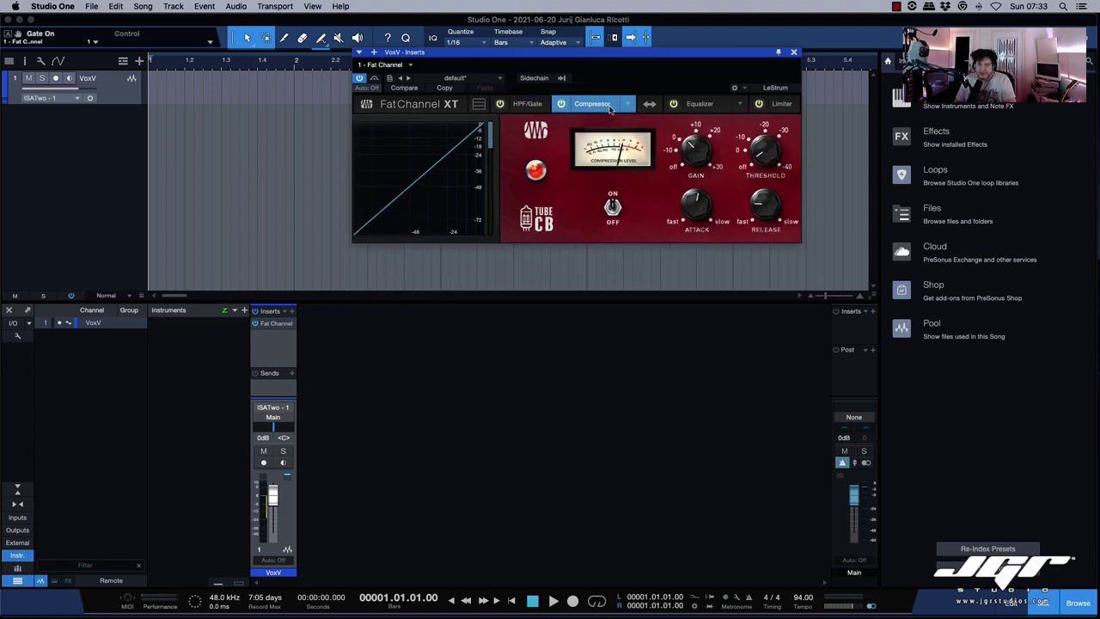
left_click(699, 103)
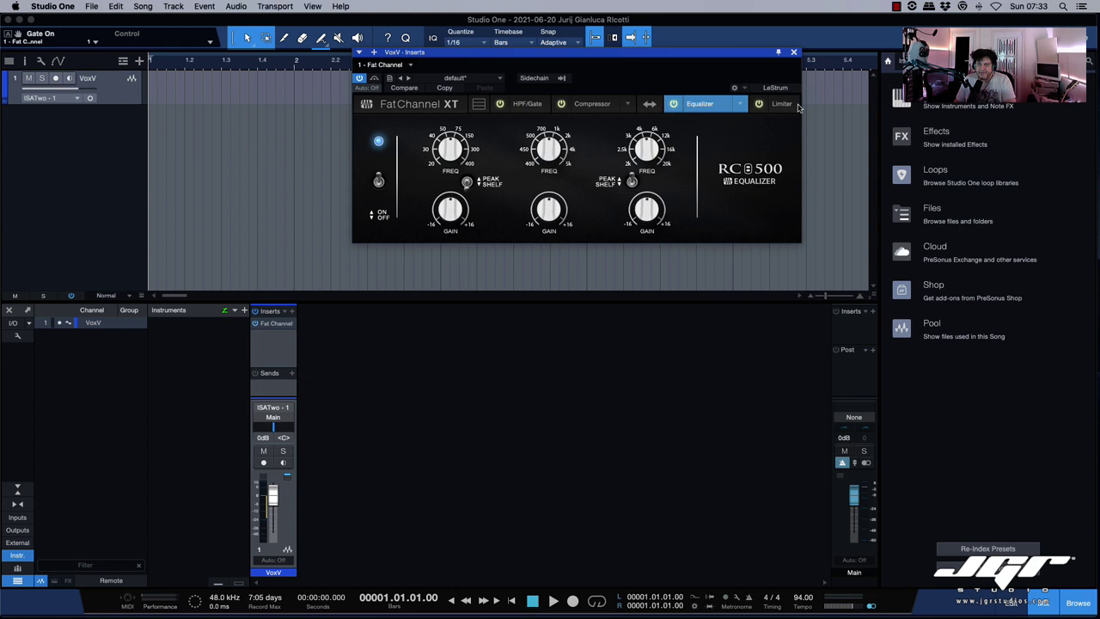
left_click(613, 104)
left_click(527, 104)
left_click(478, 104)
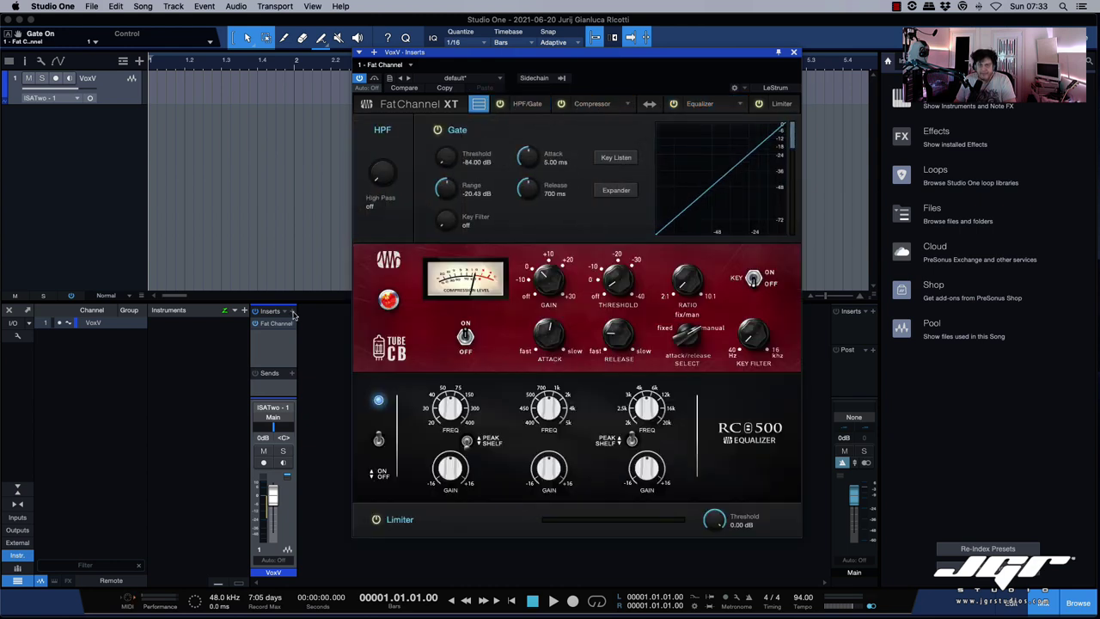
Insert the Pedalboard effect after Fat Channel on the VoxV channel and look through the pedals for its first slot.
left_click(293, 313)
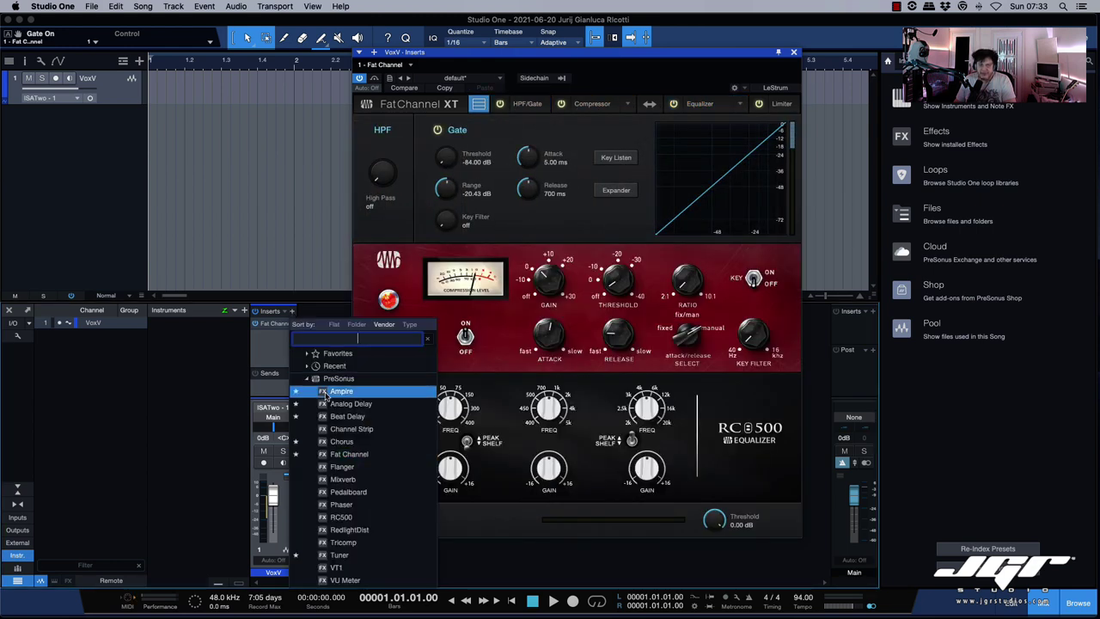
left_click(358, 493)
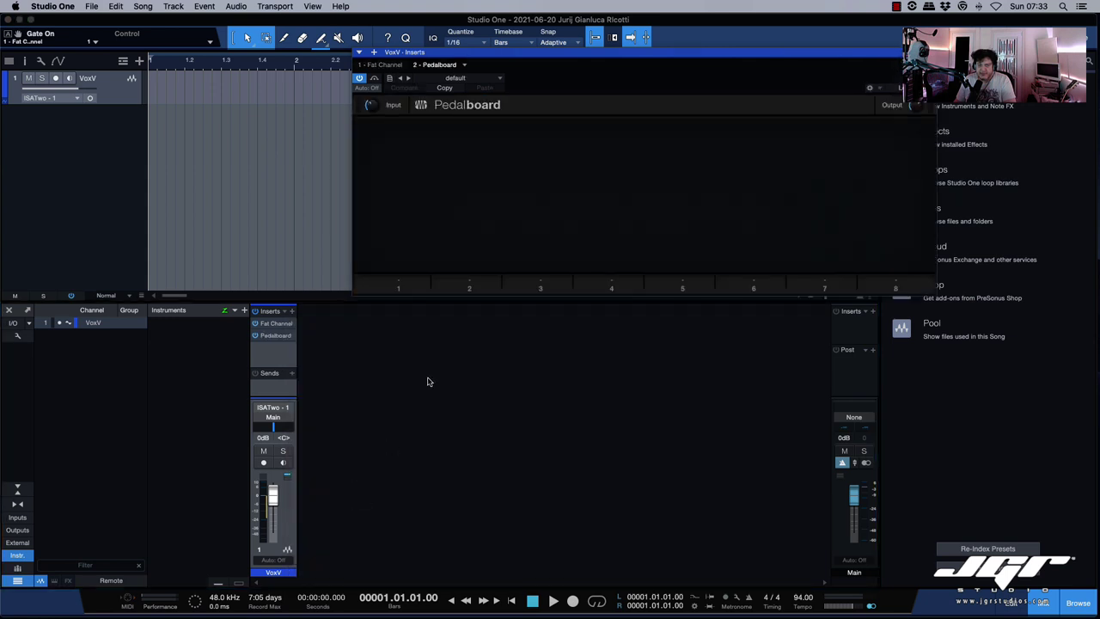
left_click(416, 289)
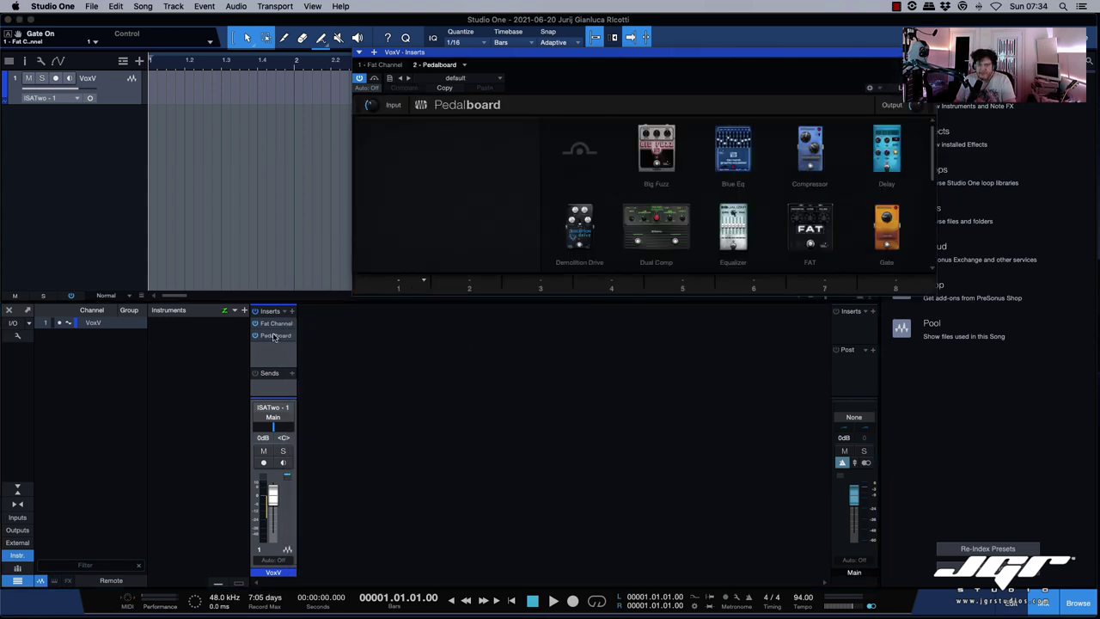
left_click(293, 312)
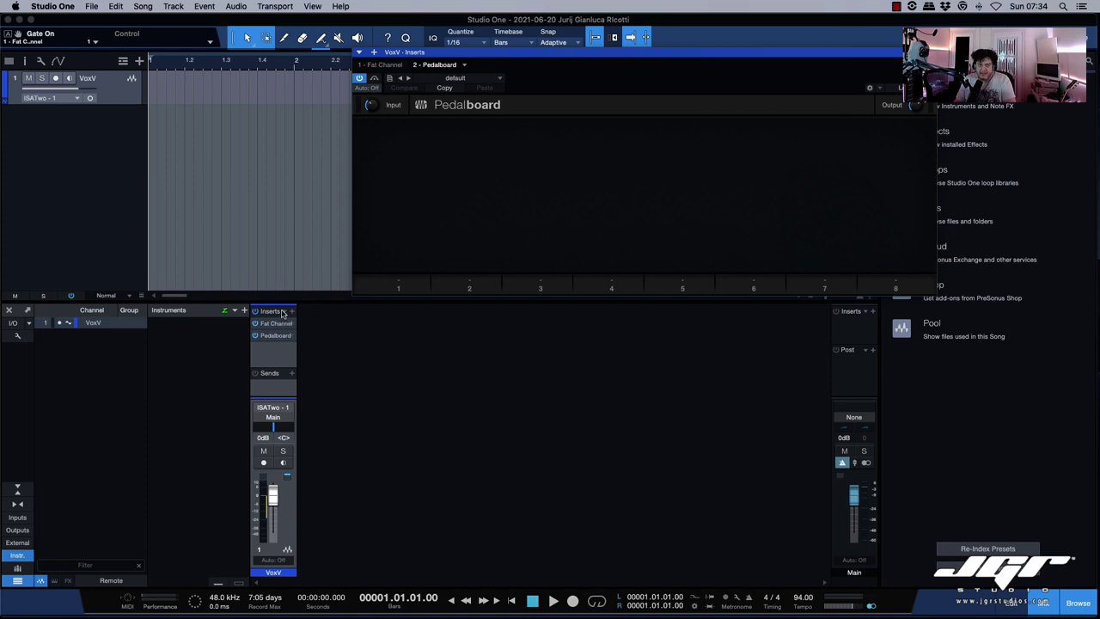
Insert the Ampire effect after Pedalboard on the VoxV channel and reposition its window so all of it is visible.
left_click(283, 313)
left_click(309, 336)
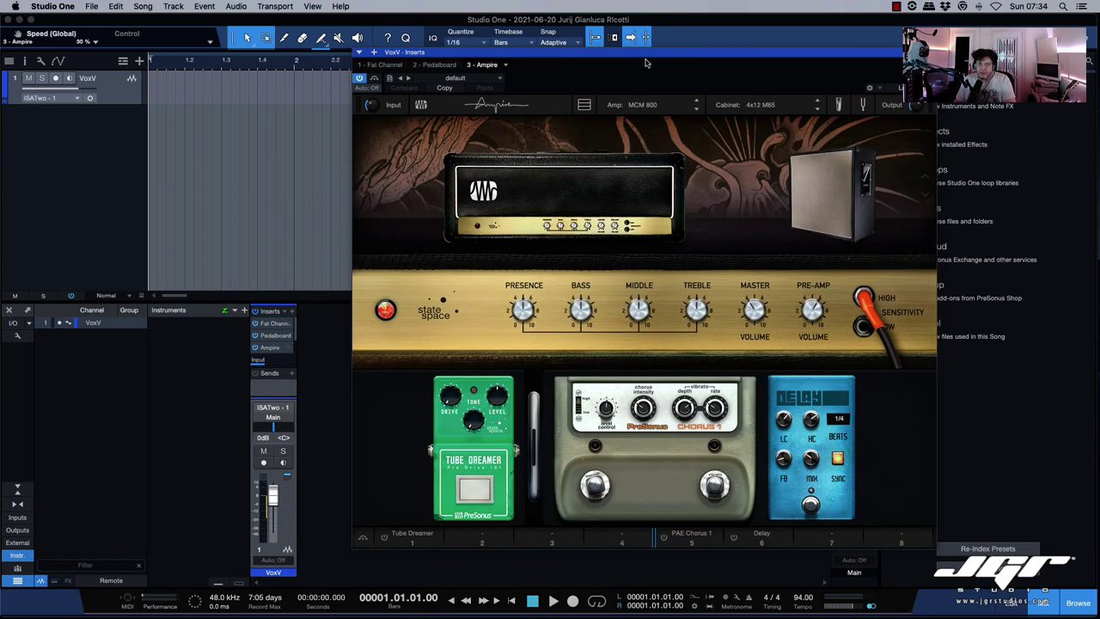
left_click_drag(646, 63, 582, 58)
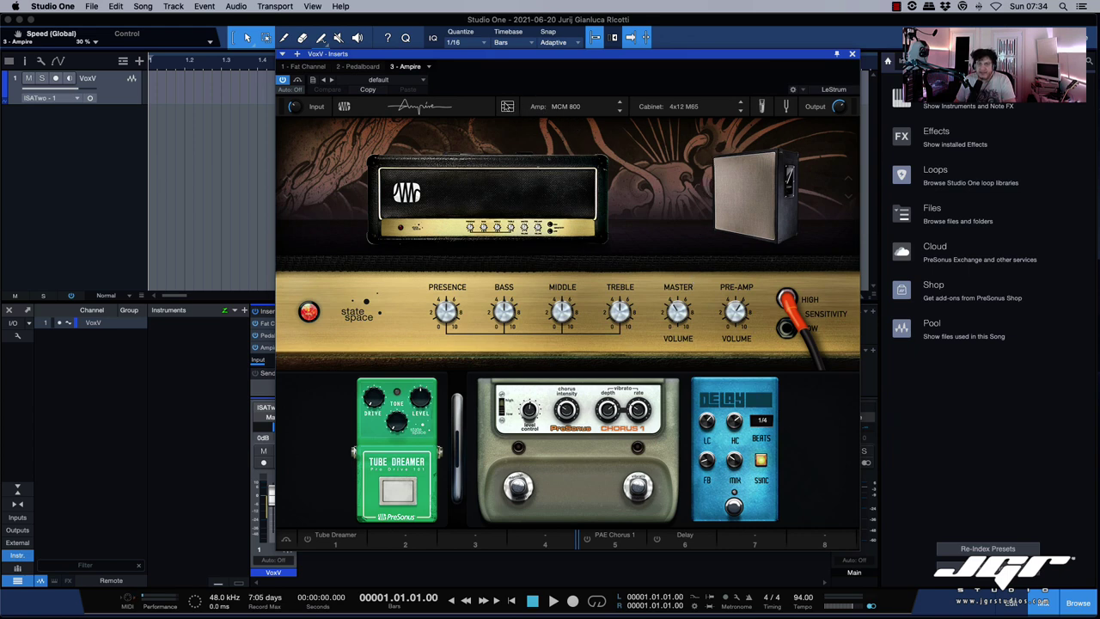
Look through Ampire's amp models and load the Gazoline Emc2 in place of the current amp.
left_click(507, 107)
left_click(507, 106)
left_click(573, 109)
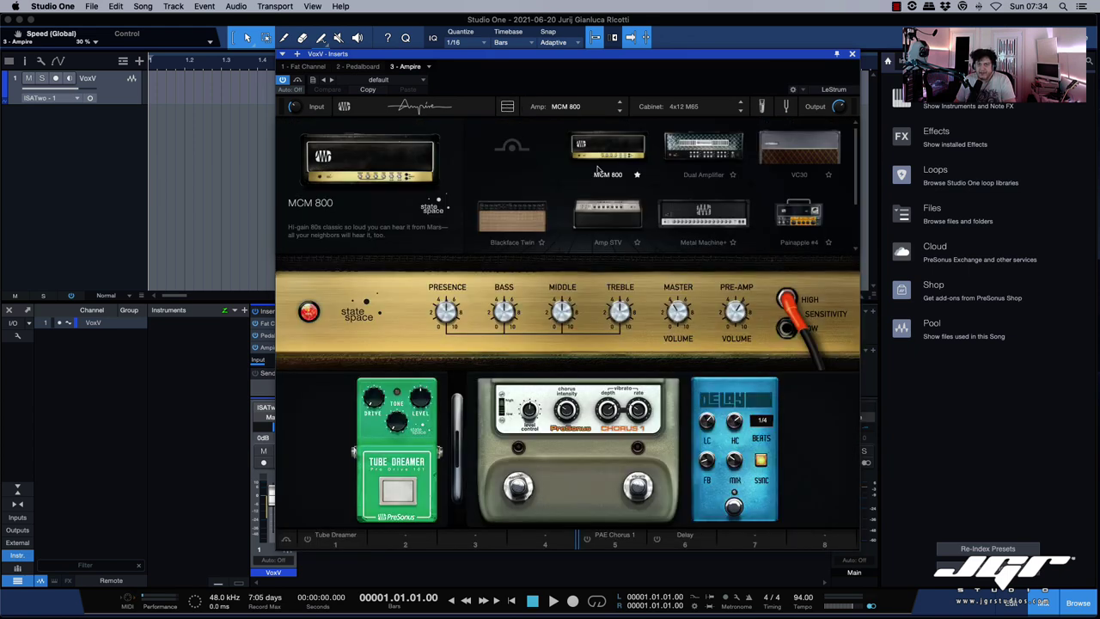
scroll(598, 169, "down", 2)
left_click(546, 202)
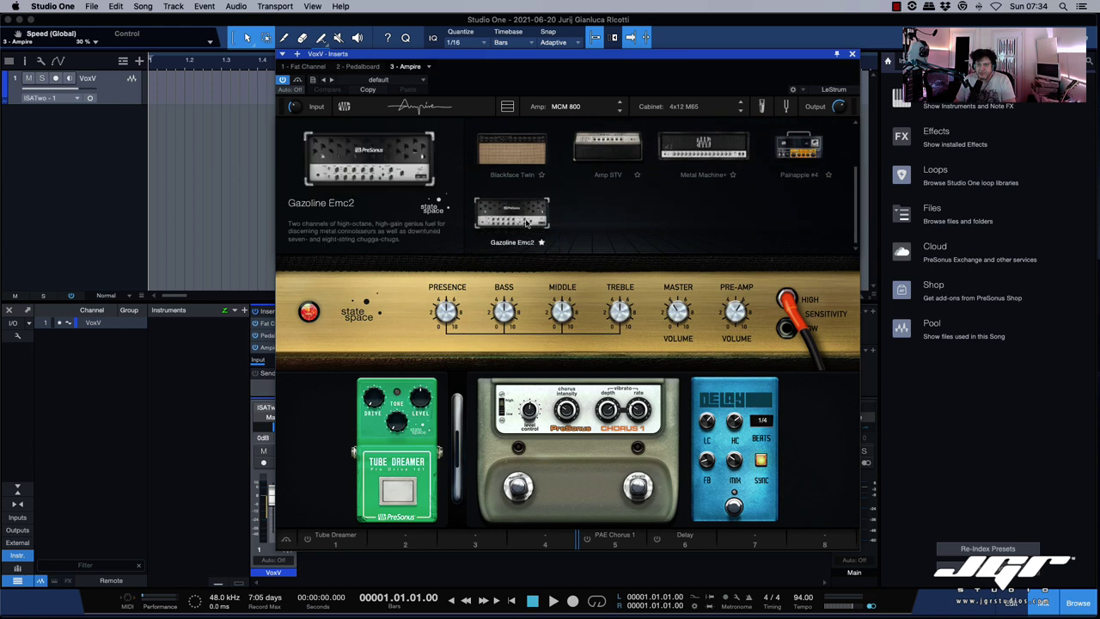
double_click(527, 222)
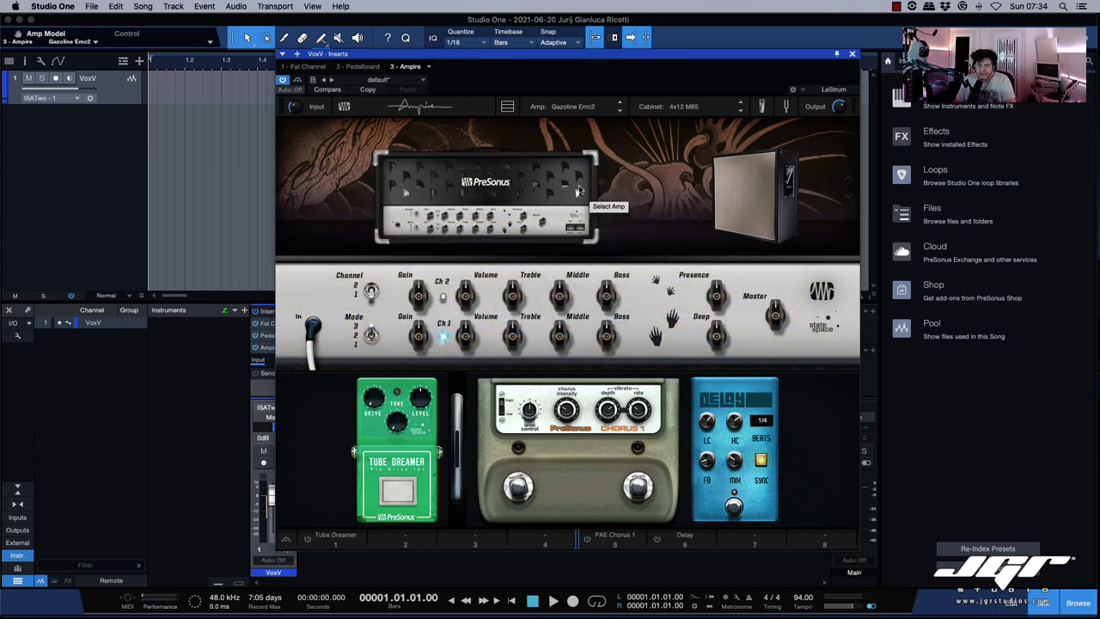
Set Ampire's cabinet to 4x12 MFB, and briefly show the microphone edit controls before hiding them again.
left_click(691, 109)
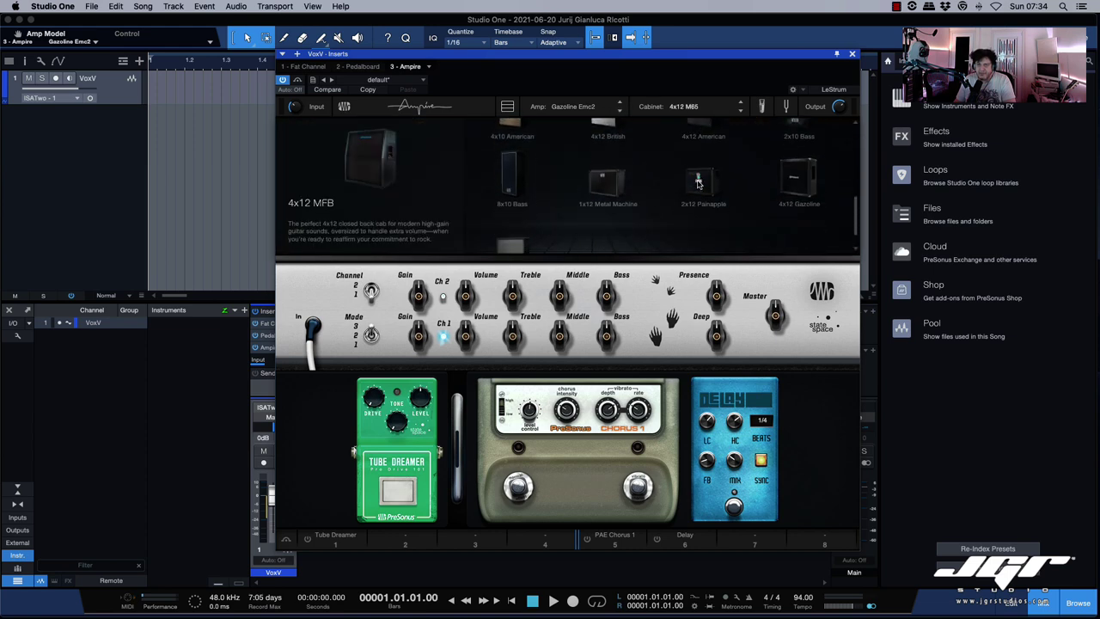
double_click(703, 151)
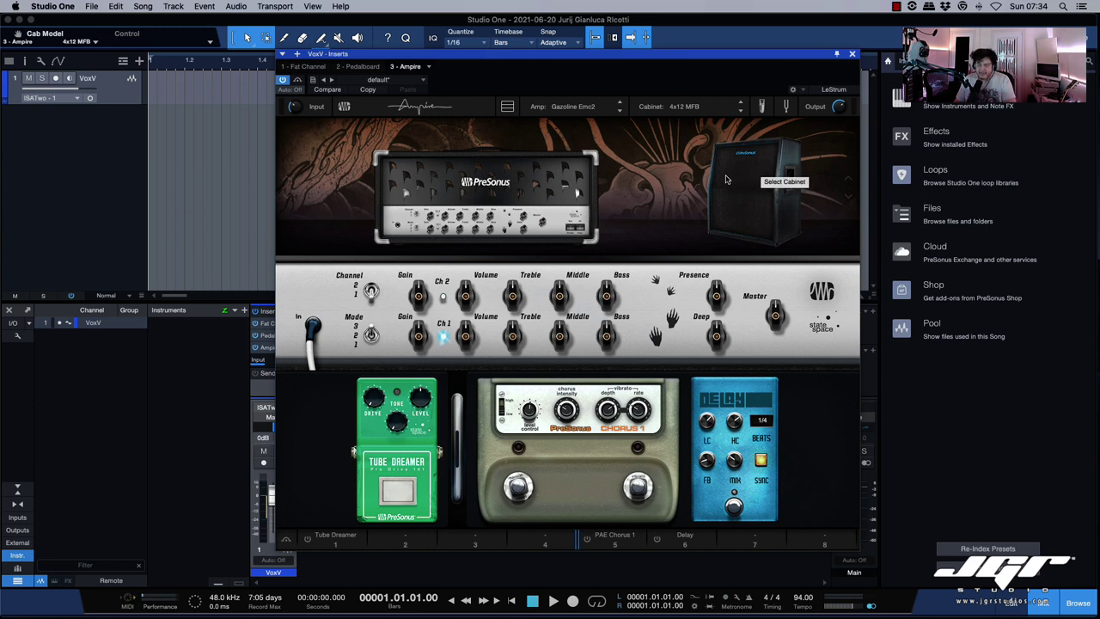
left_click(761, 108)
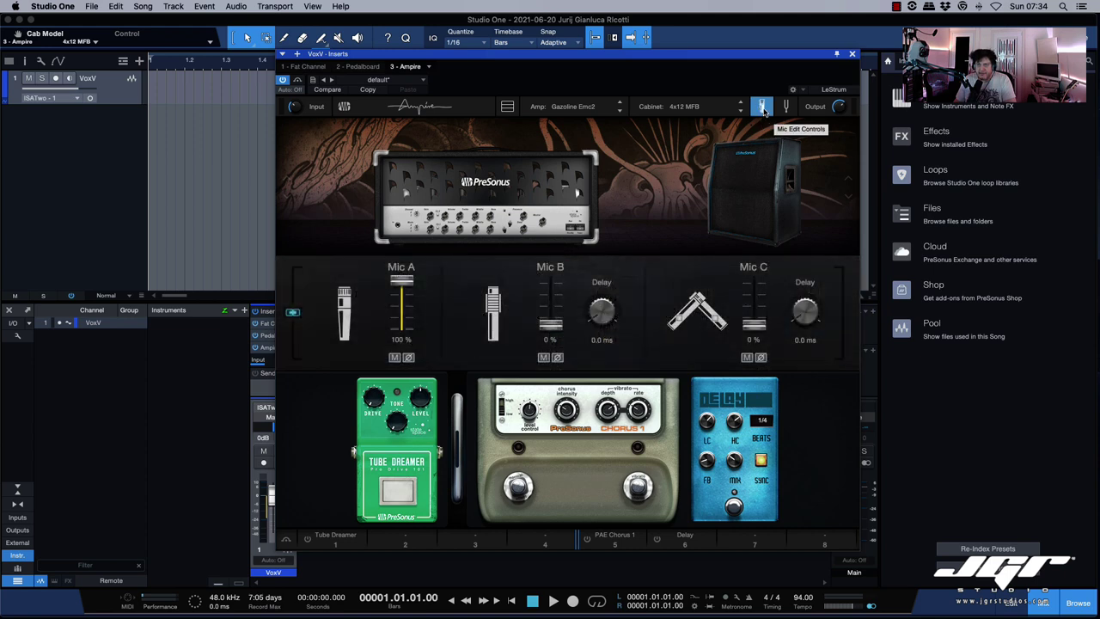
left_click(762, 109)
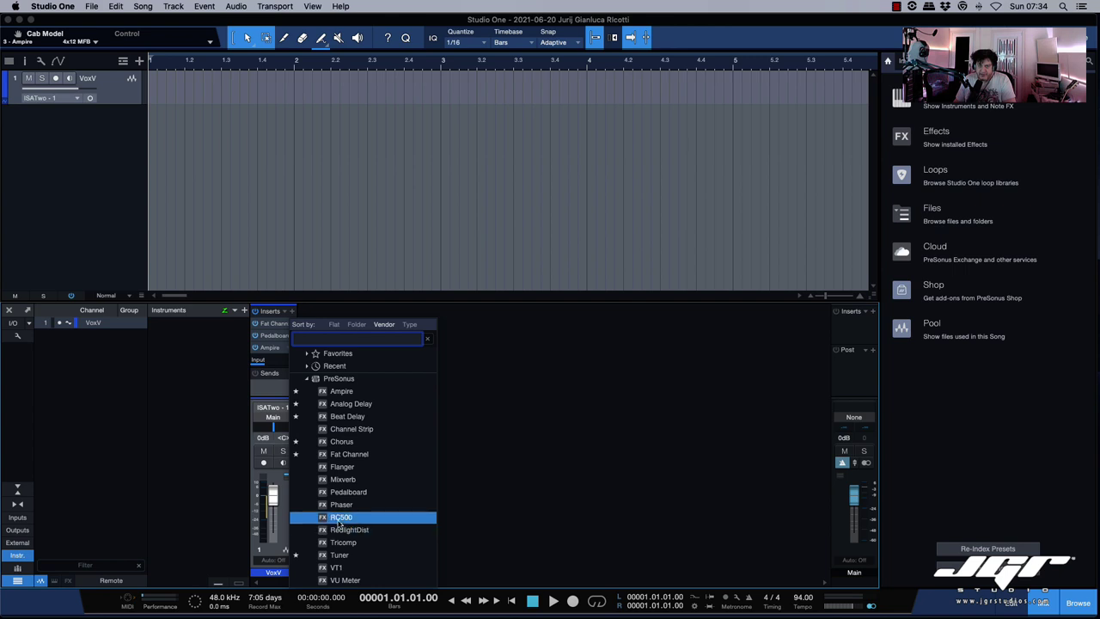
Insert the RC500 effect after Ampire on the VoxV channel, reposition its window, and make the mixer console taller.
left_click(338, 519)
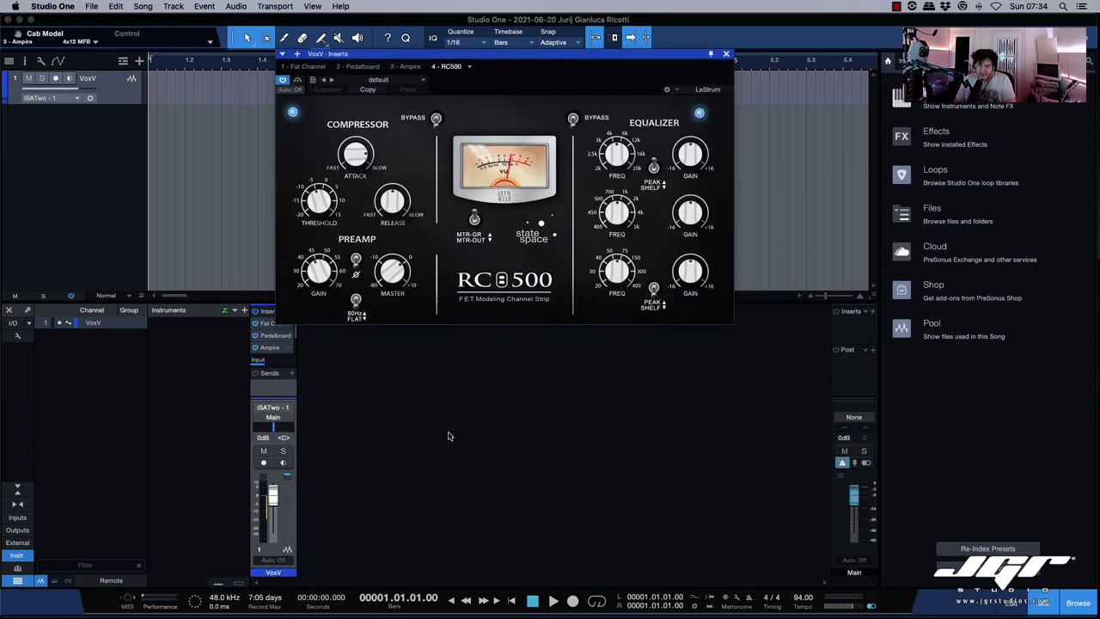
left_click_drag(436, 62, 507, 126)
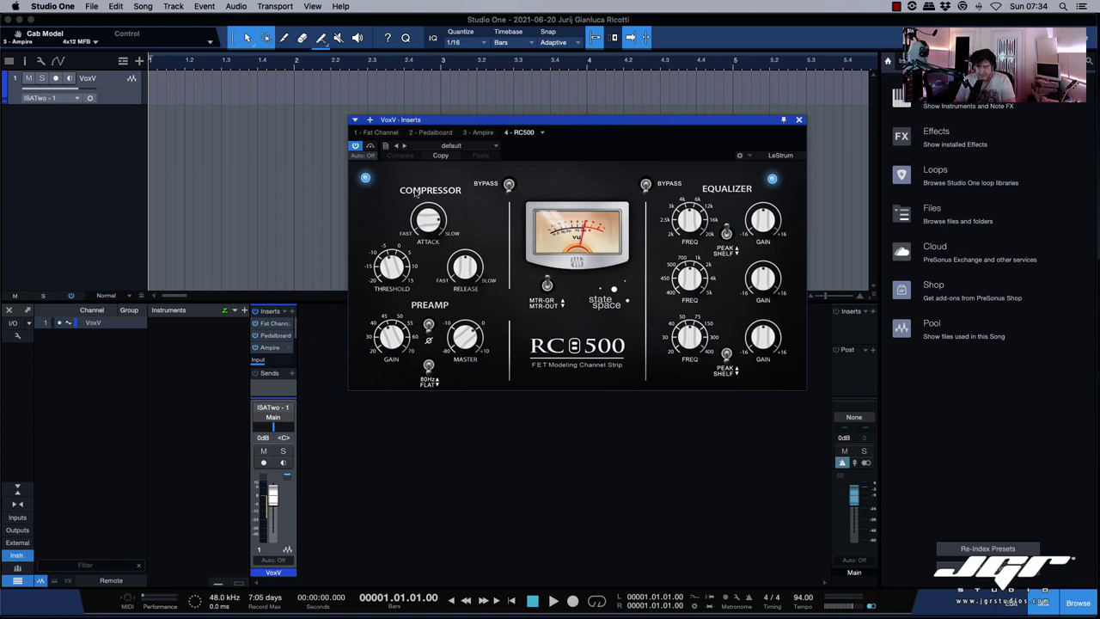
left_click_drag(326, 307, 293, 226)
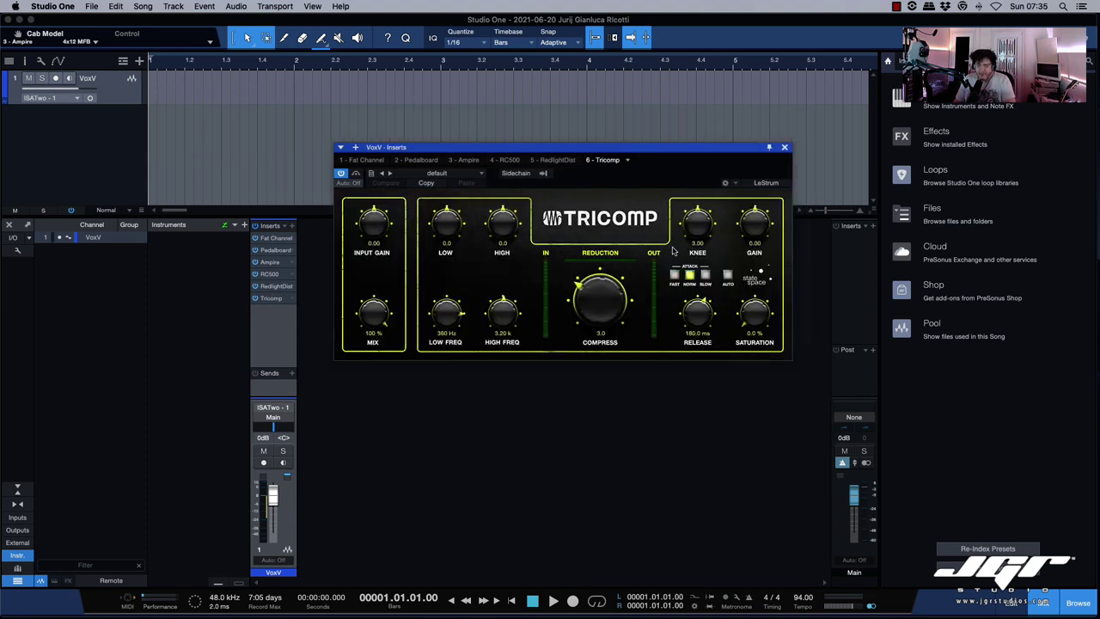
Insert the VT1 effect after Tricomp on the VoxV channel and reposition its window higher up.
left_click(290, 226)
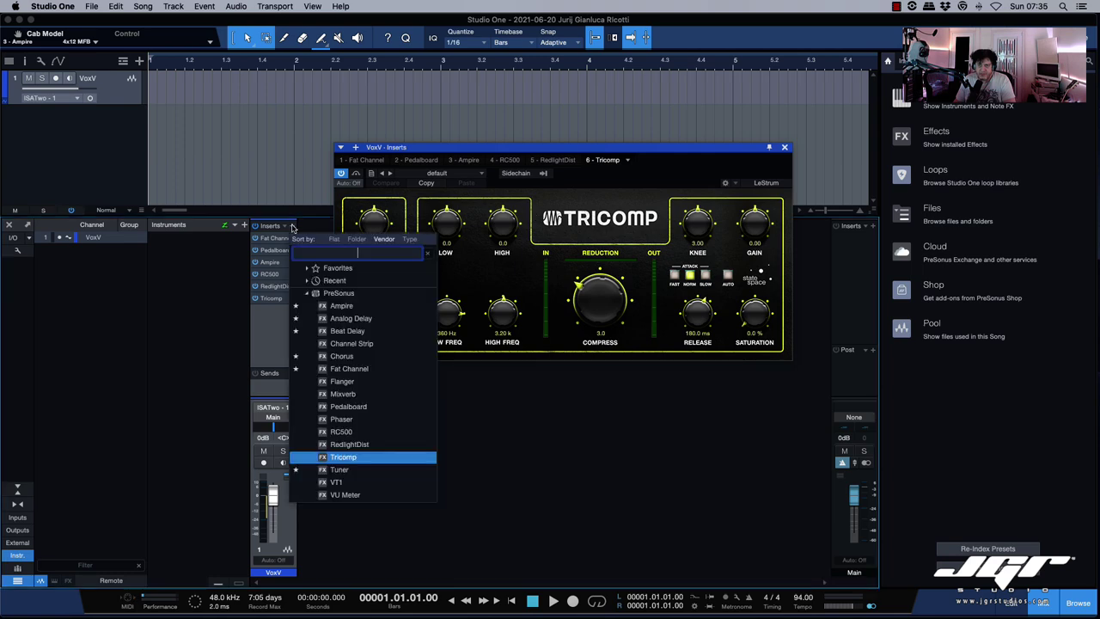
left_click(361, 454)
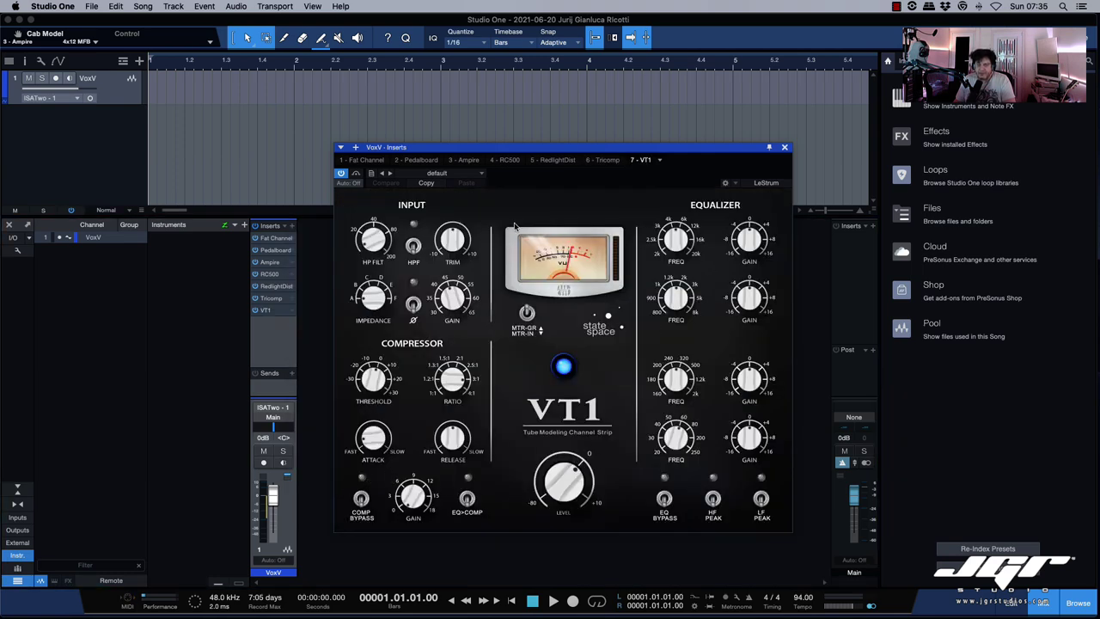
left_click_drag(559, 150, 573, 111)
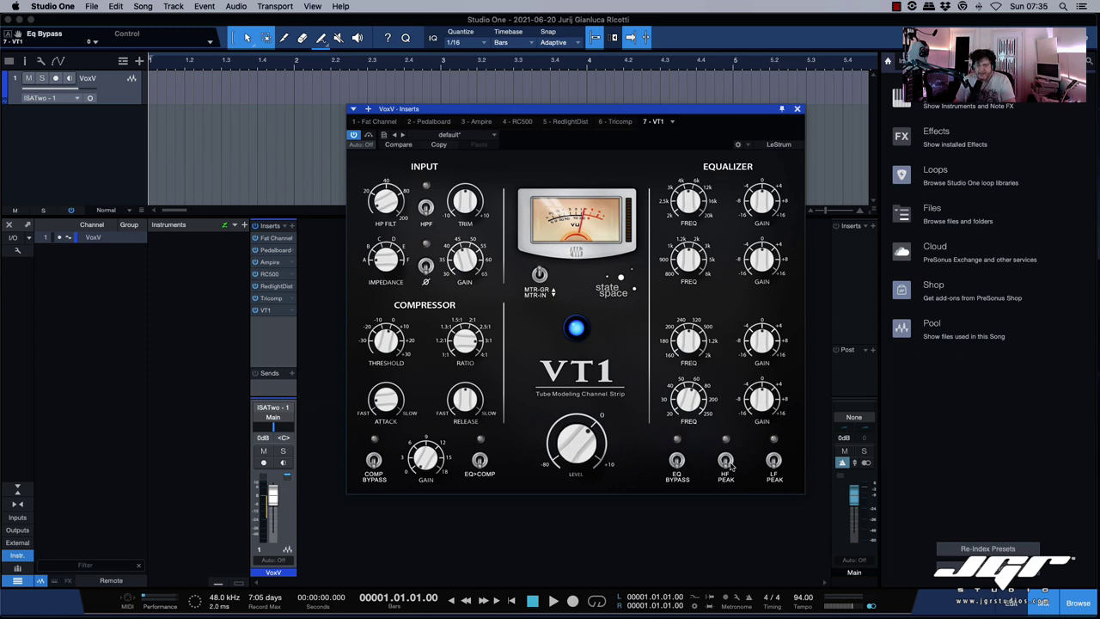
Insert the VU Meter effect after VT1 on the VoxV channel, reposition its window, and reopen the list of available effects.
left_click(291, 225)
left_click(355, 501)
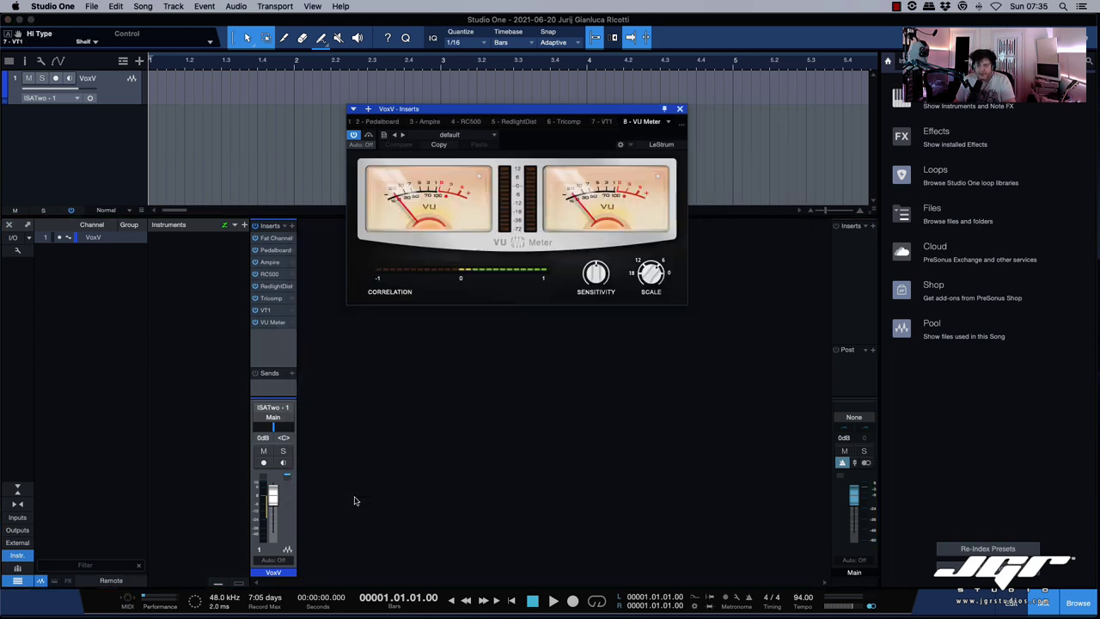
left_click_drag(478, 115, 517, 147)
left_click(293, 225)
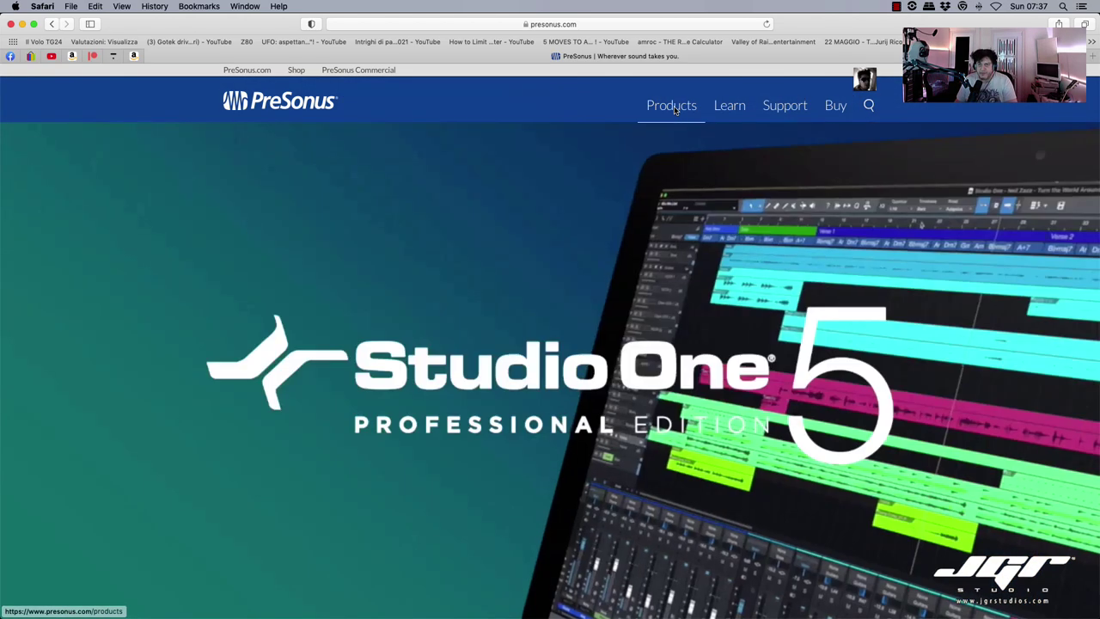
In Safari, go to the Studio One product page on the PreSonus website and open its Add-Ons shop page.
mouse_move(674, 109)
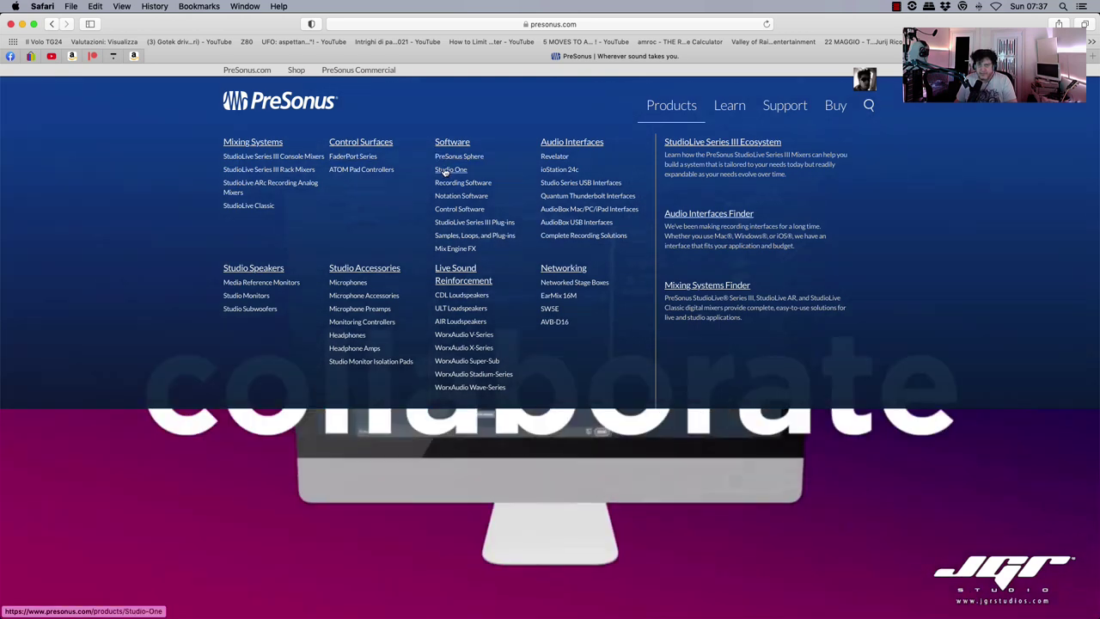
left_click(447, 169)
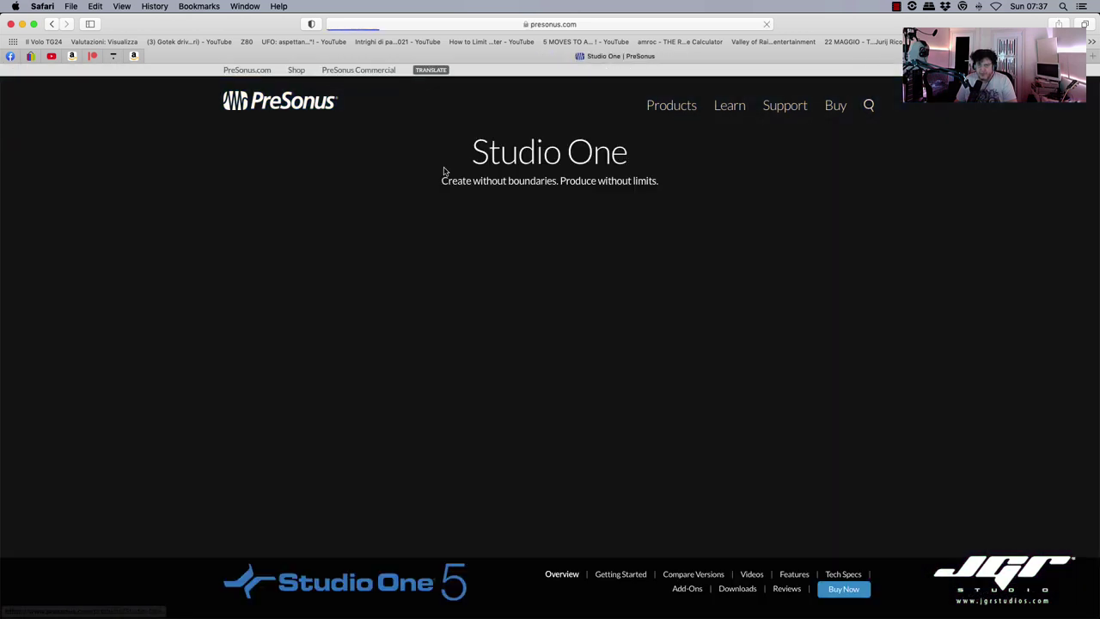
scroll(444, 171, "down", 5)
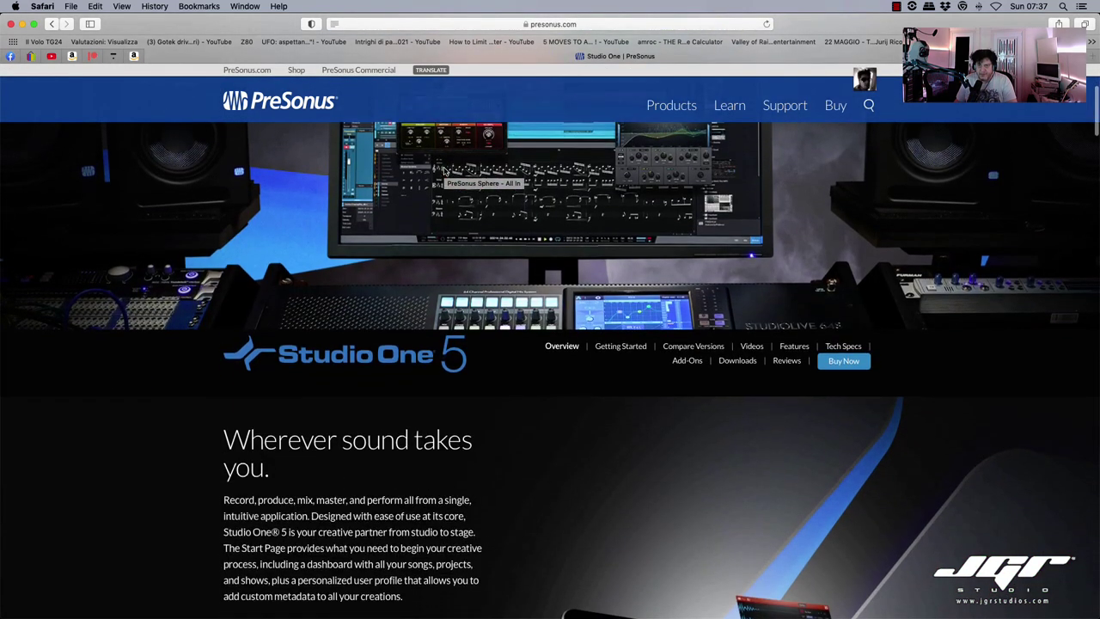
scroll(444, 171, "down", 2)
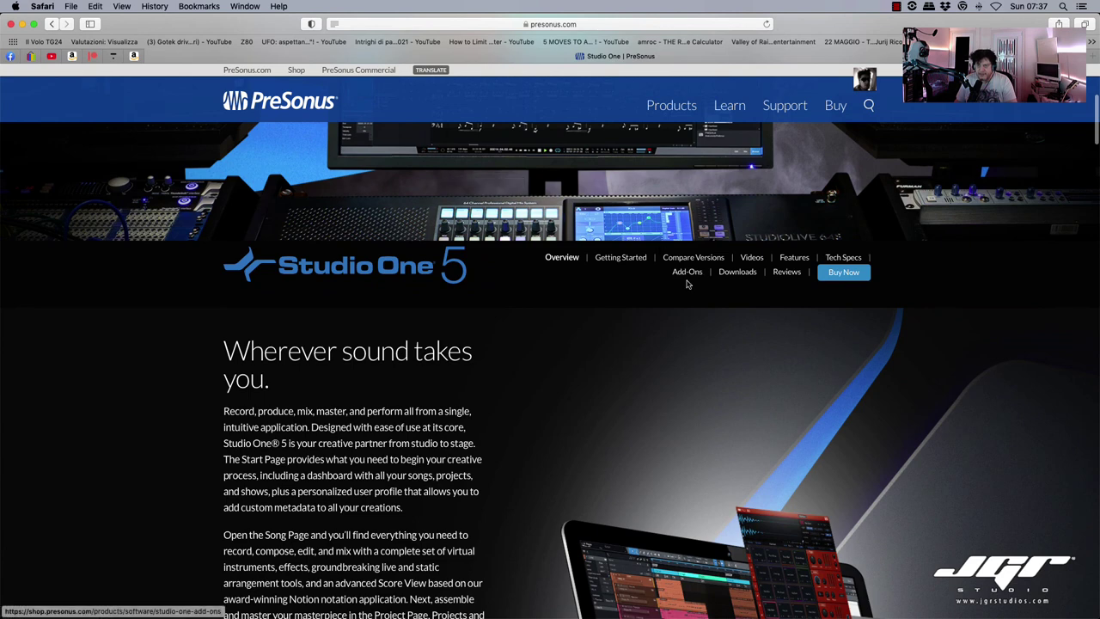
left_click(687, 271)
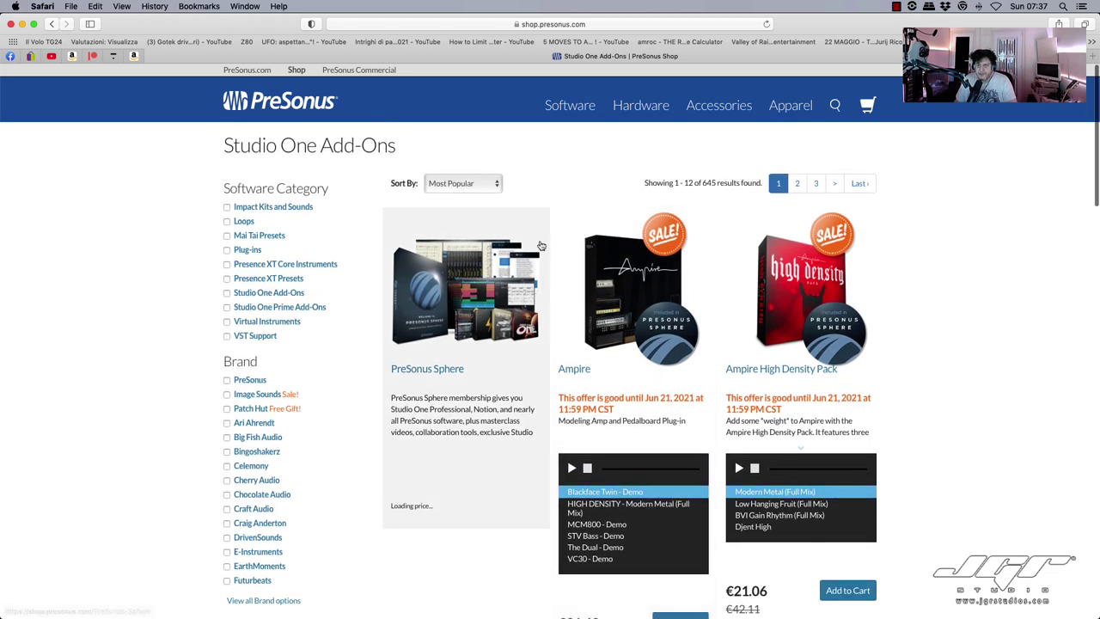
Look over the Studio One Add-Ons and sort them by Price: Low to High.
scroll(544, 235, "down", 5)
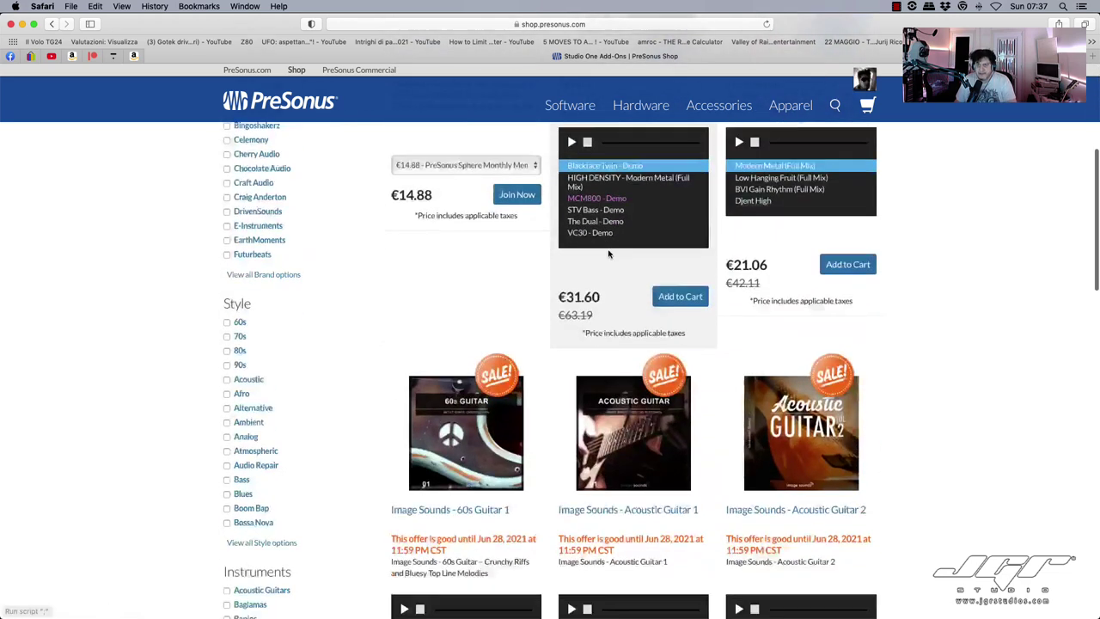
scroll(507, 225, "up", 5)
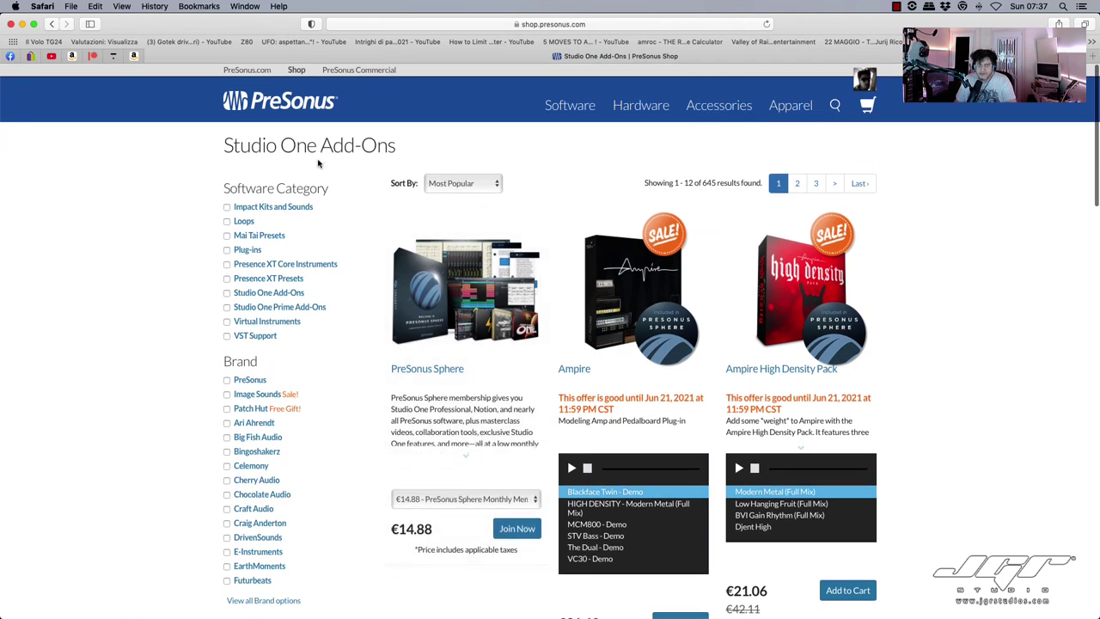
left_click(492, 184)
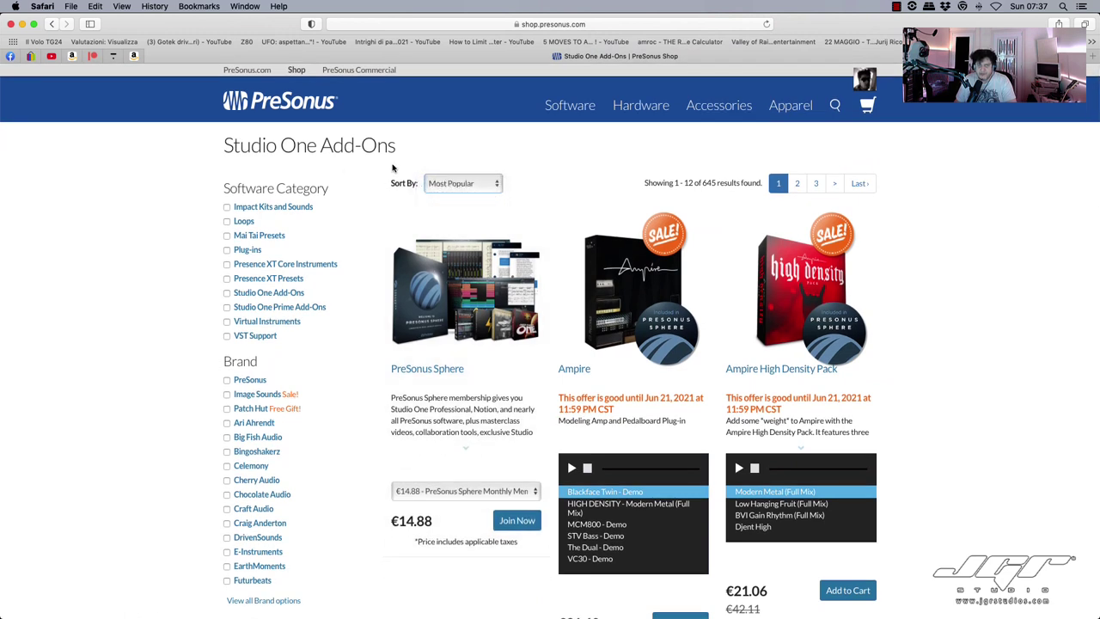
left_click(464, 184)
left_click(466, 196)
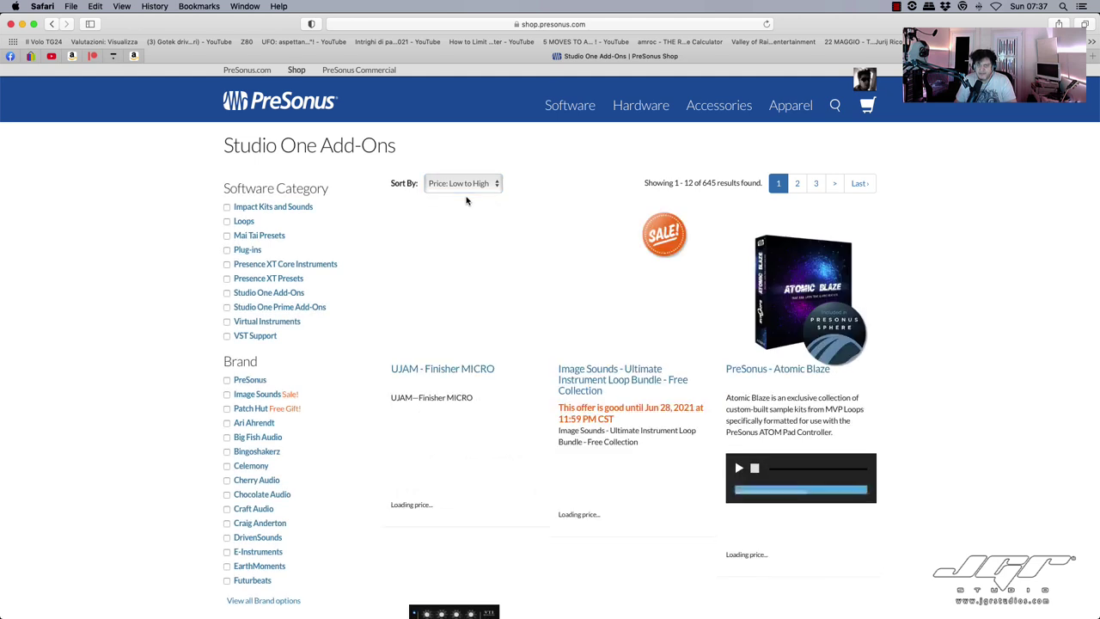
Examine the free add-ons on the first results page, including the Fat Channel plug-ins, Softube Saturation Knob and VU Meter.
scroll(466, 201, "down", 2)
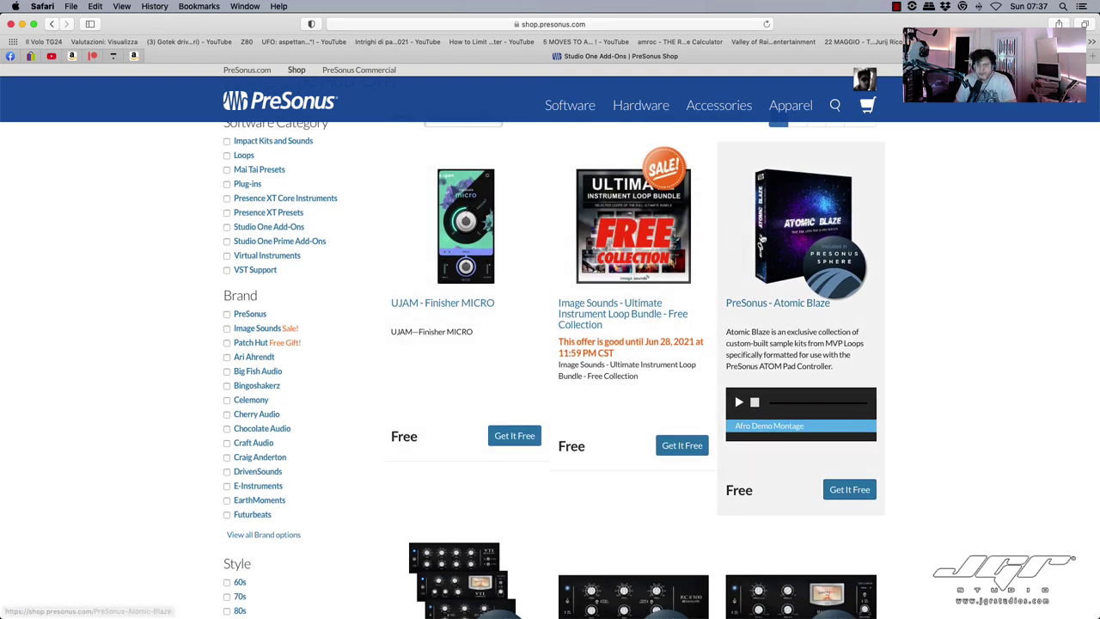
scroll(455, 189, "down", 8)
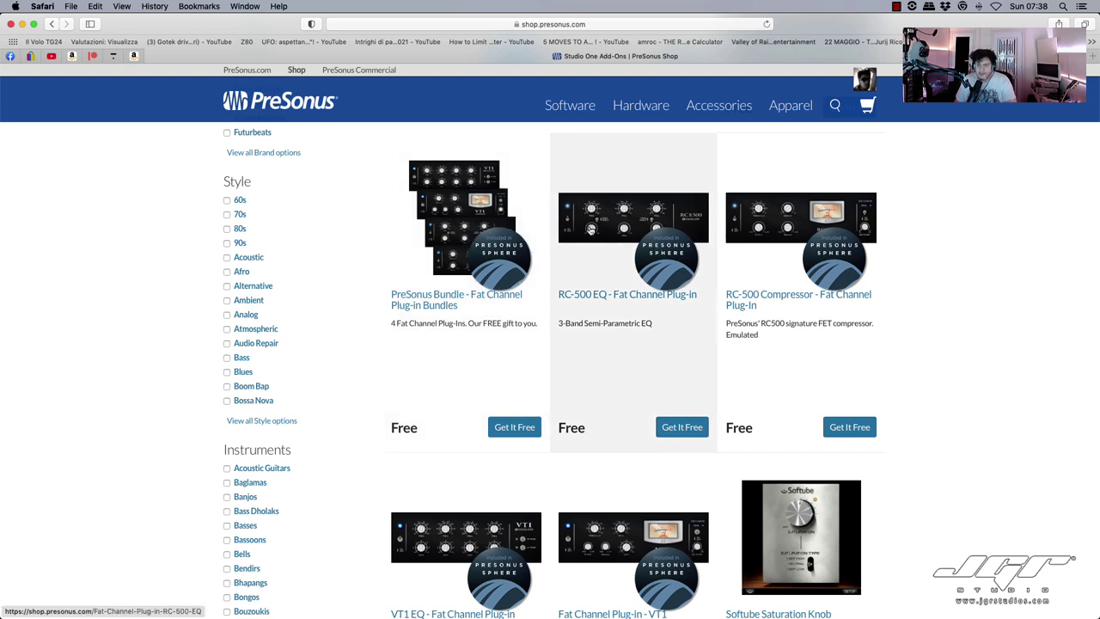
scroll(623, 226, "down", 5)
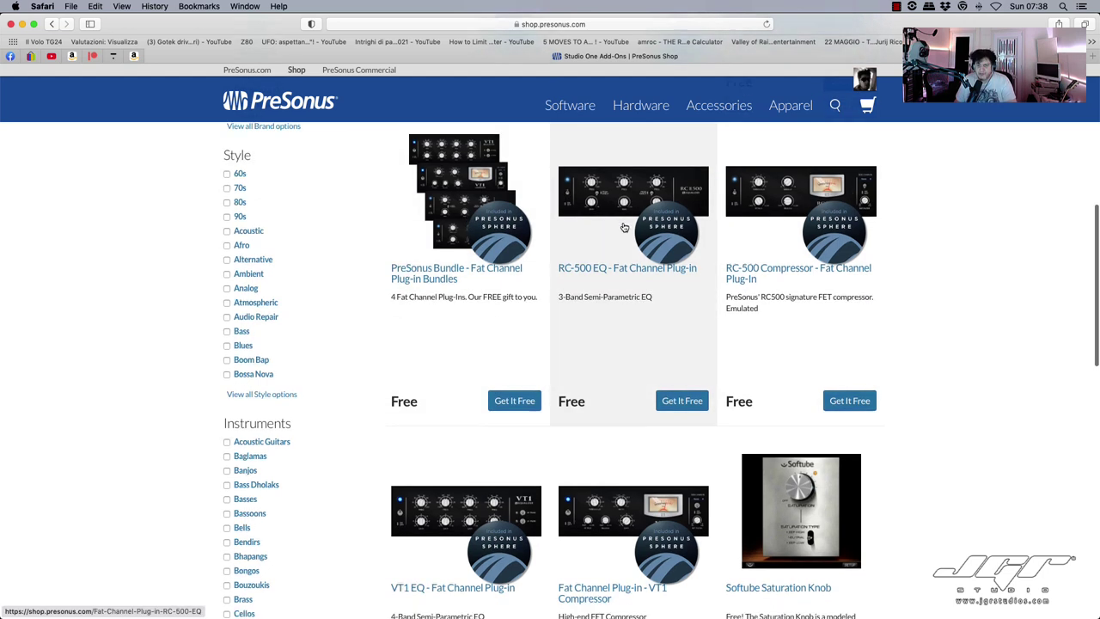
scroll(623, 226, "down", 3)
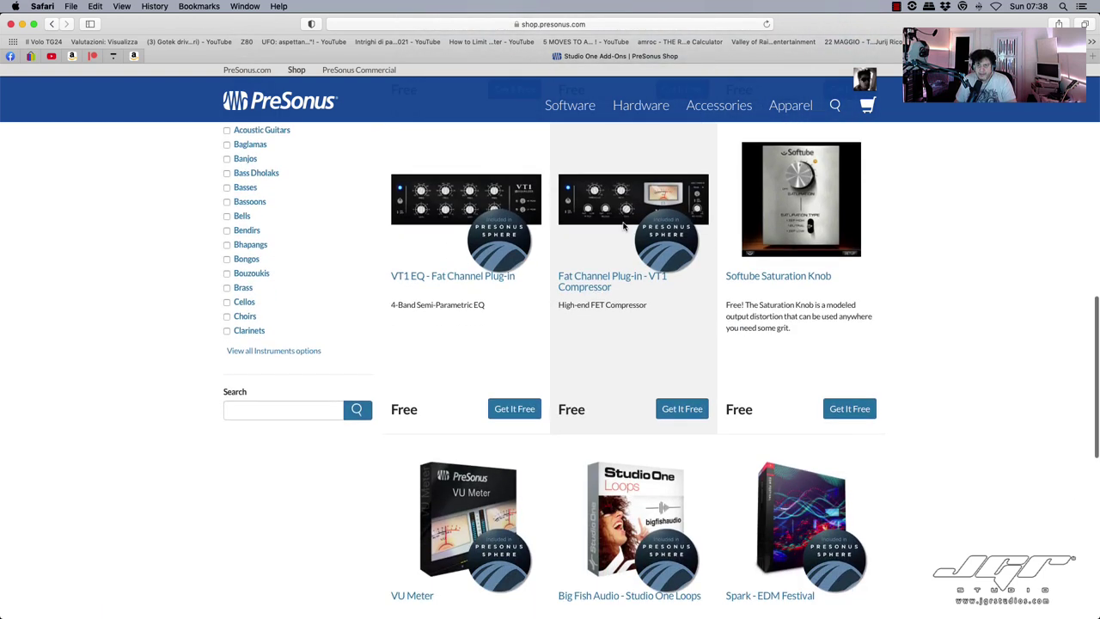
scroll(811, 234, "down", 7)
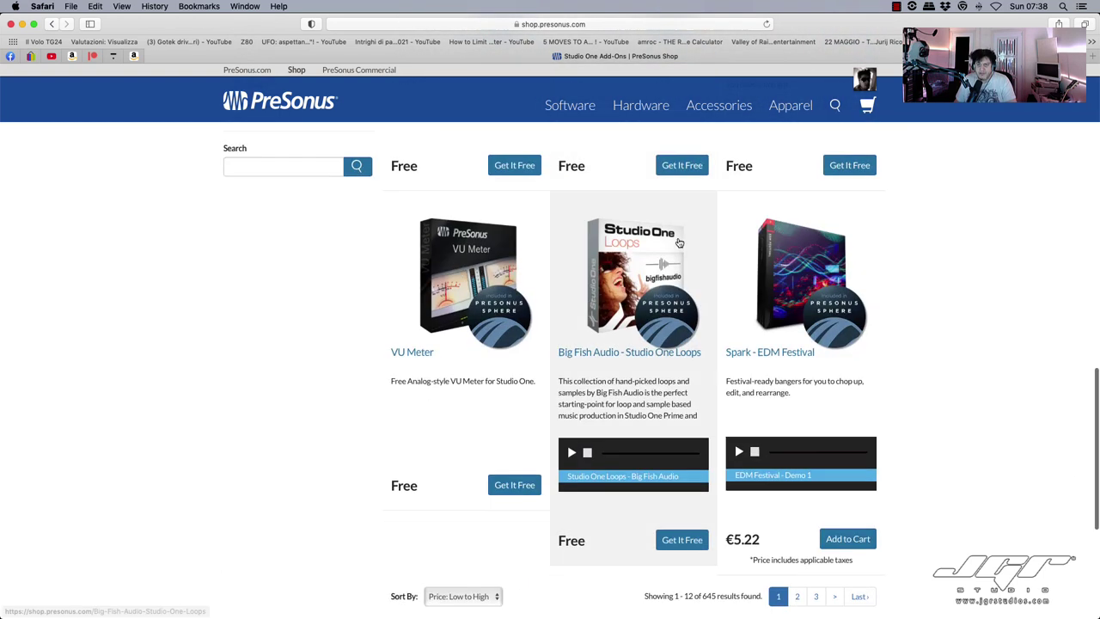
scroll(467, 252, "down", 1)
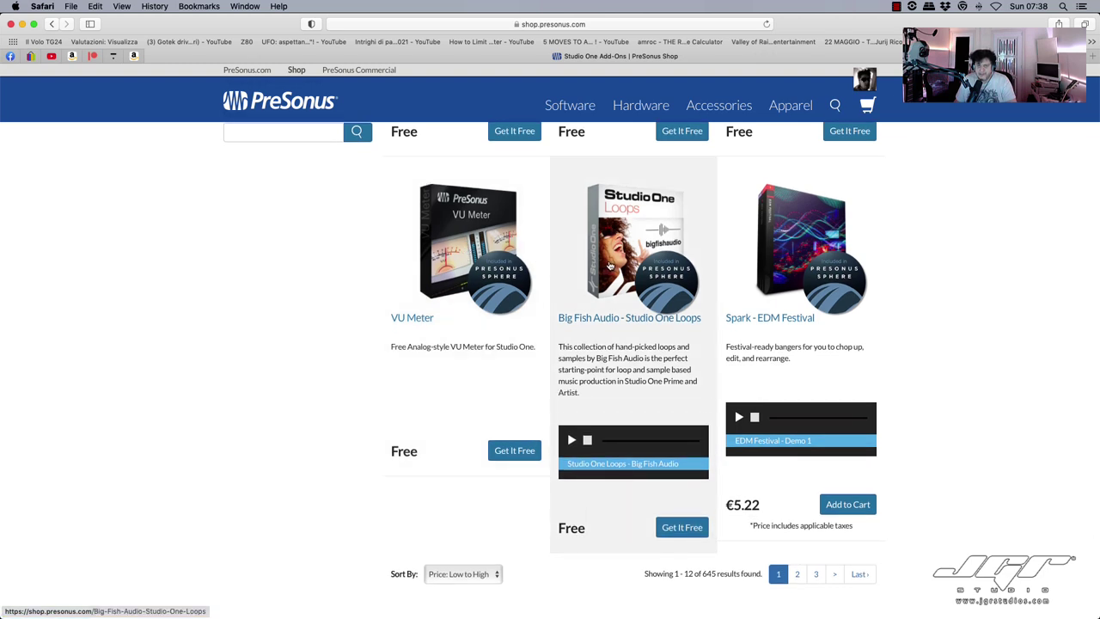
scroll(609, 265, "up", 15)
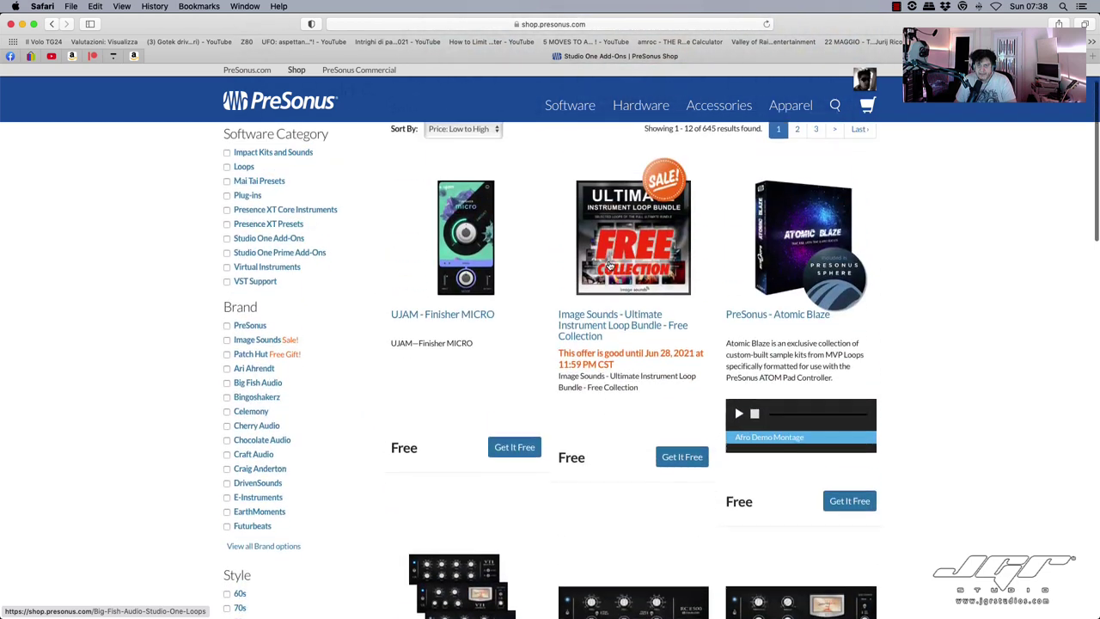
scroll(609, 266, "down", 10)
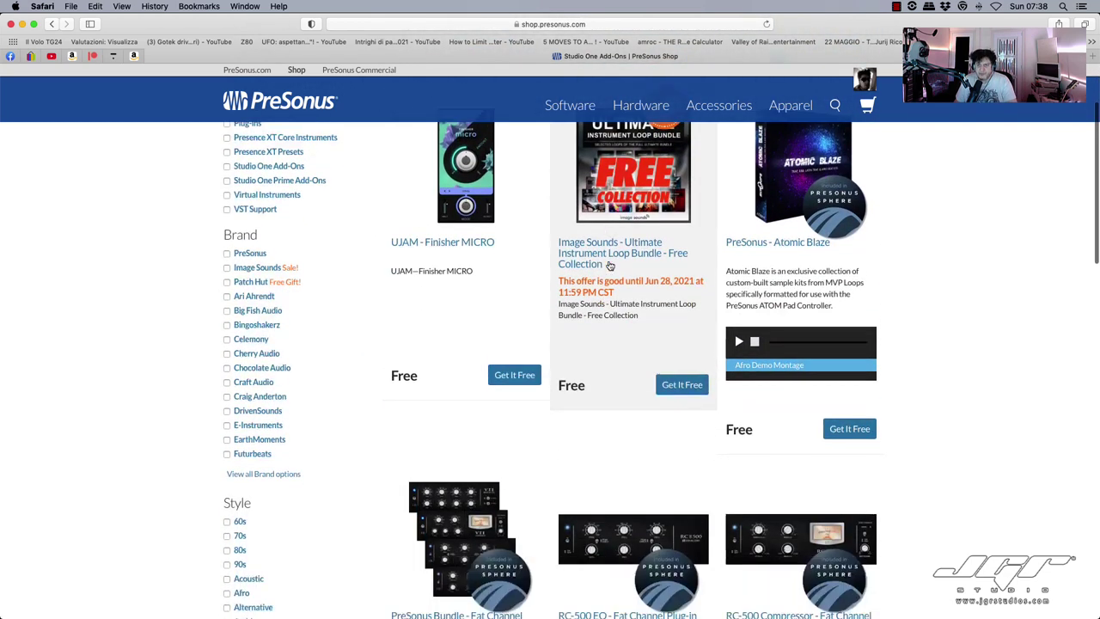
scroll(610, 265, "down", 8)
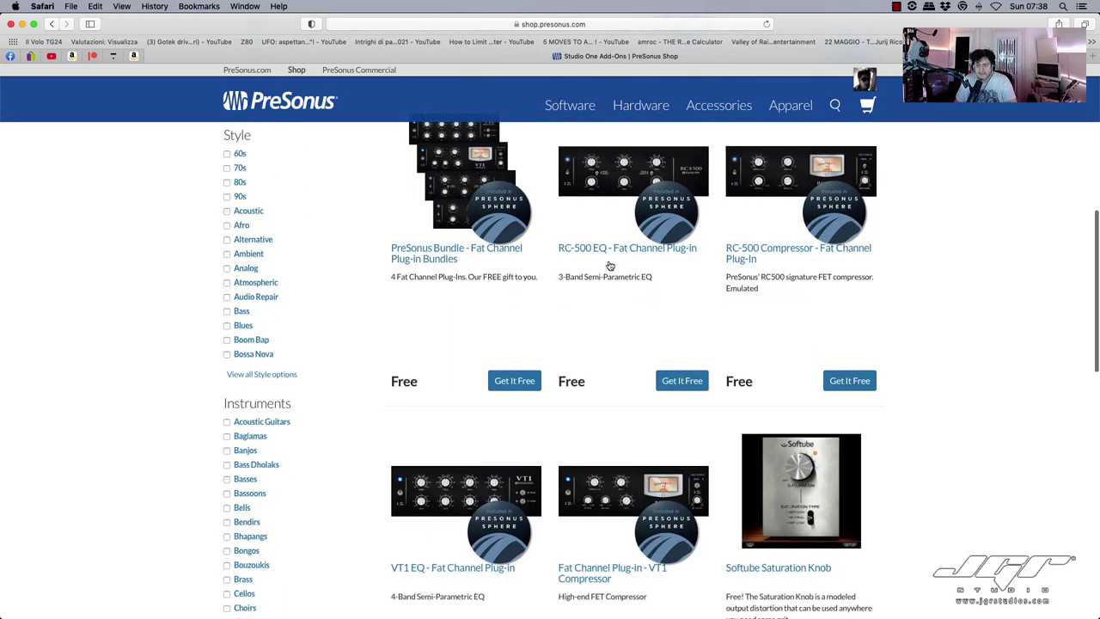
scroll(609, 265, "down", 3)
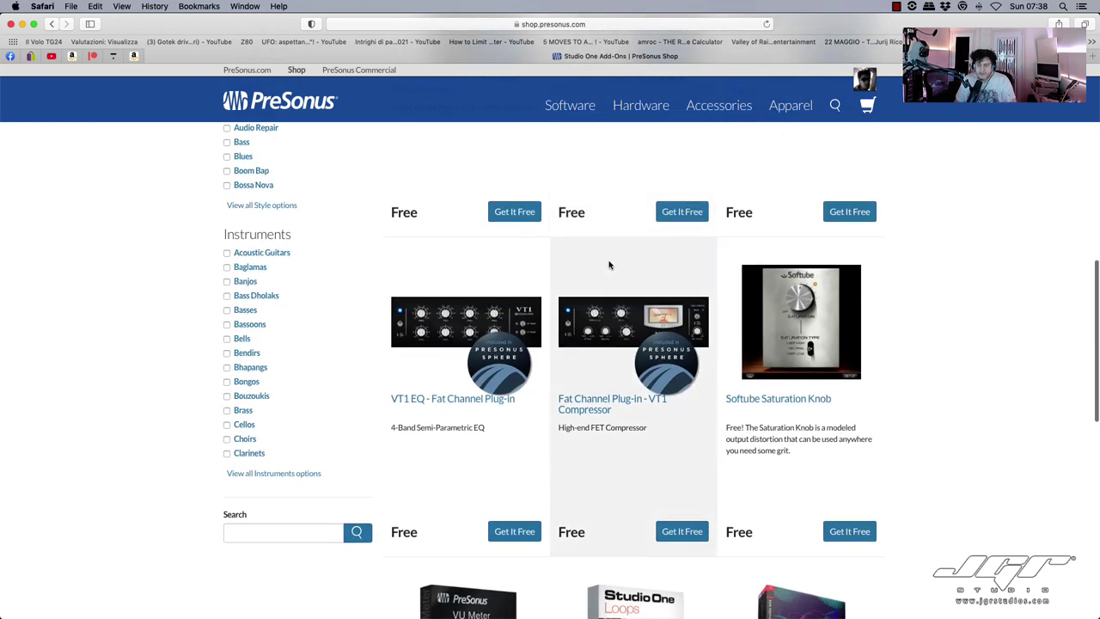
scroll(609, 265, "down", 9)
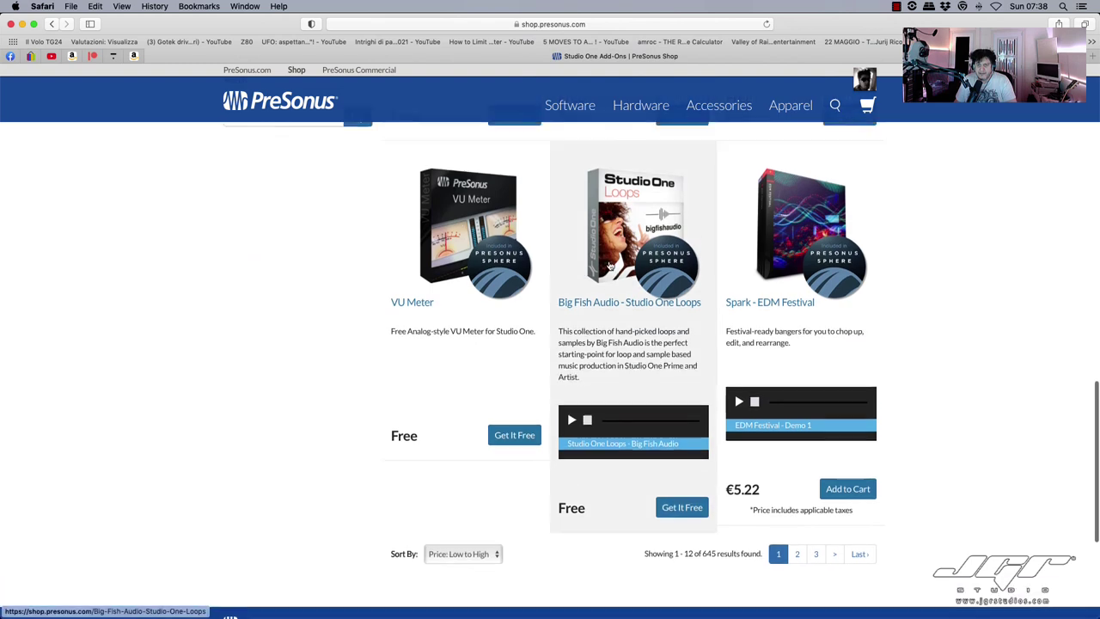
Open the PreSonus Bundle - Fat Channel Plug-in Bundles product page and request the free bundle.
scroll(609, 265, "up", 20)
scroll(609, 265, "down", 7)
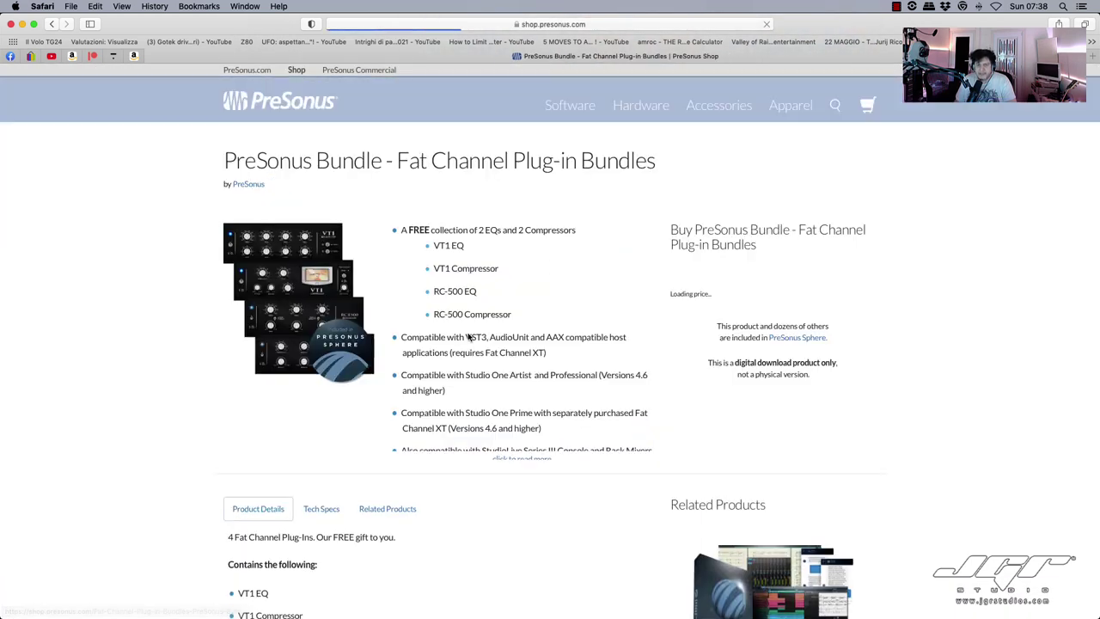
left_click(850, 293)
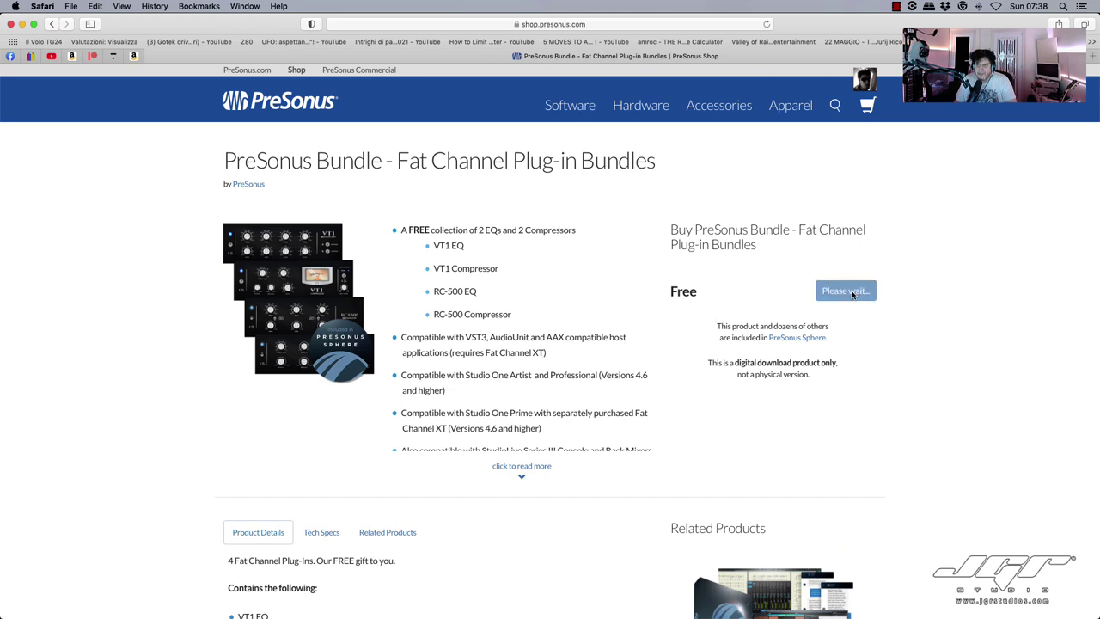